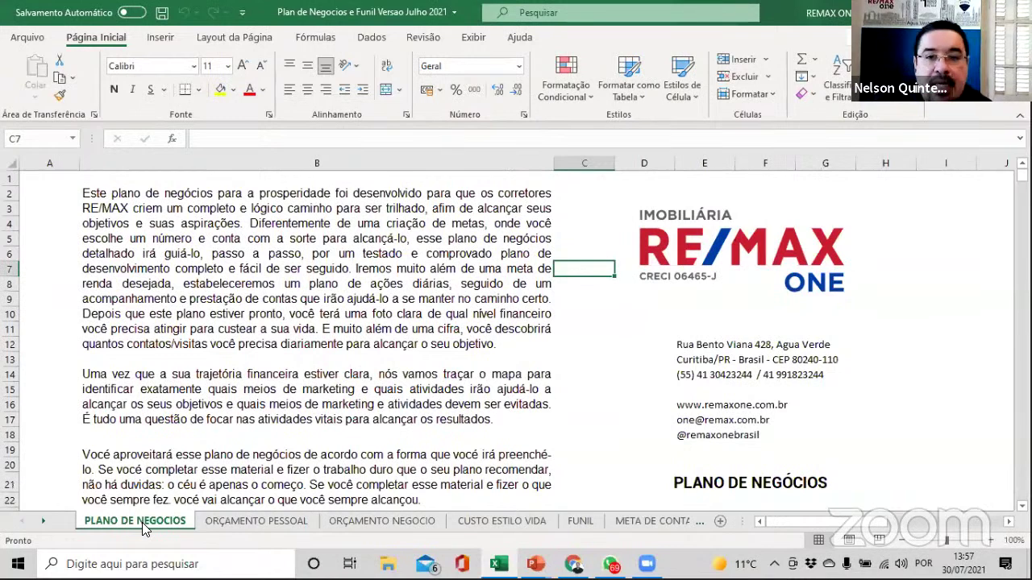
Review the expense categories on the ORÇAMENTO PESSOAL sheet from Despesas com Moradia through the charity and pet costs under Despesas Diversas.
{"action": "left_click", "coordinate": [258, 522]}
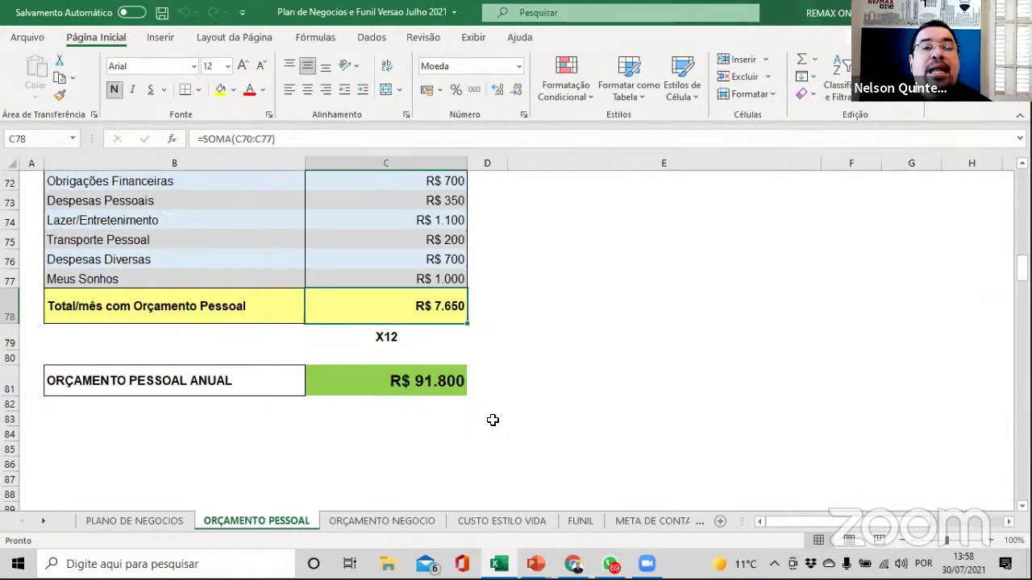
{"action": "scroll", "coordinate": [493, 420], "scroll_direction": "up", "scroll_amount": 20}
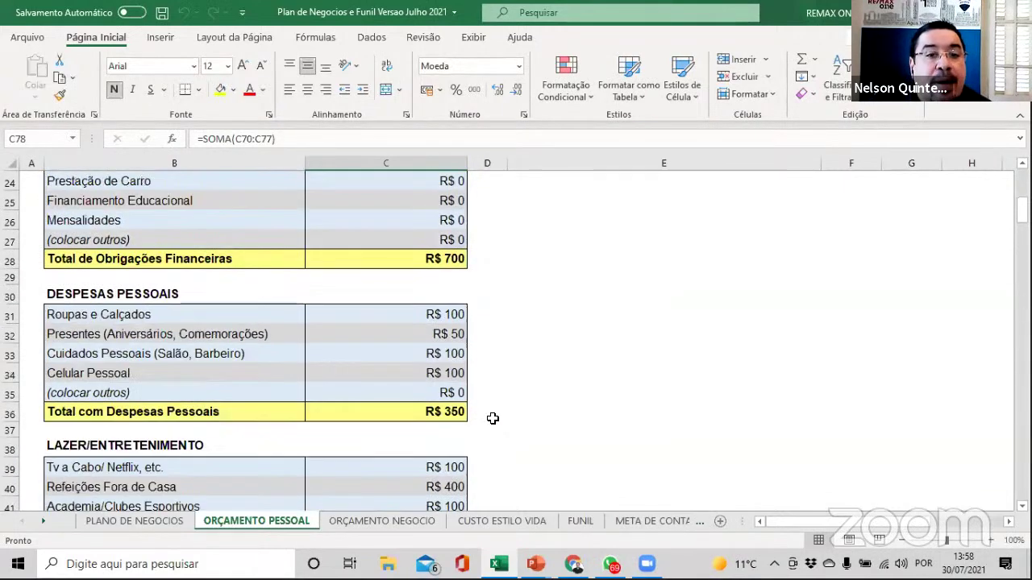
{"action": "scroll", "coordinate": [492, 418], "scroll_direction": "up", "scroll_amount": 2}
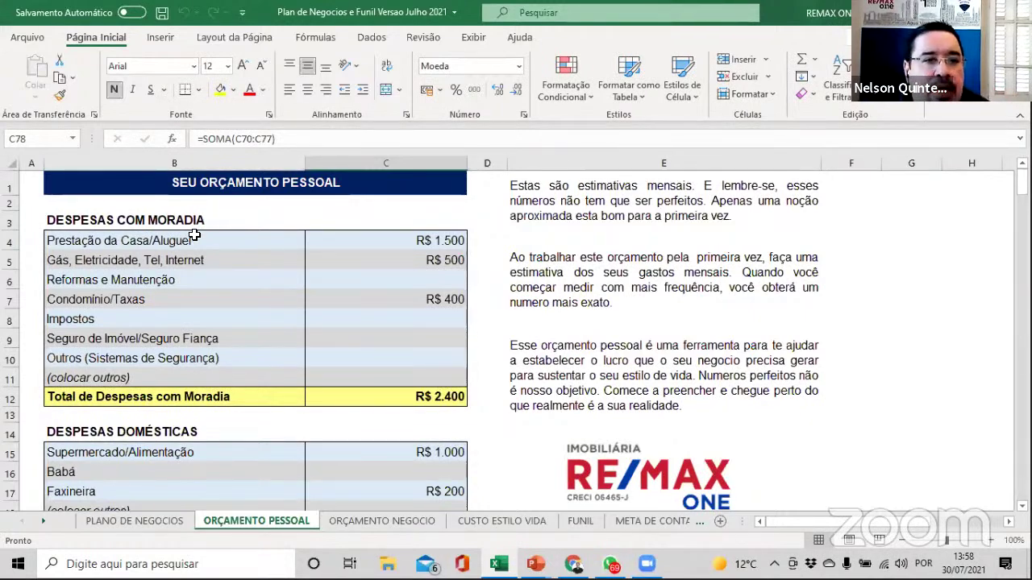
{"action": "scroll", "coordinate": [162, 253], "scroll_direction": "down", "scroll_amount": 3}
{"action": "scroll", "coordinate": [350, 269], "scroll_direction": "down", "scroll_amount": 3}
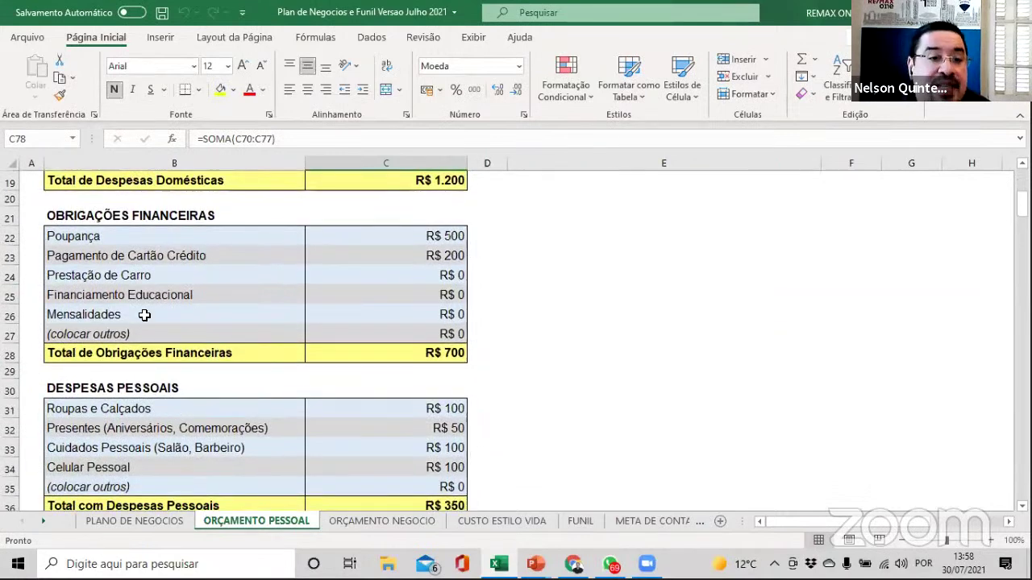
{"action": "scroll", "coordinate": [143, 318], "scroll_direction": "down", "scroll_amount": 3}
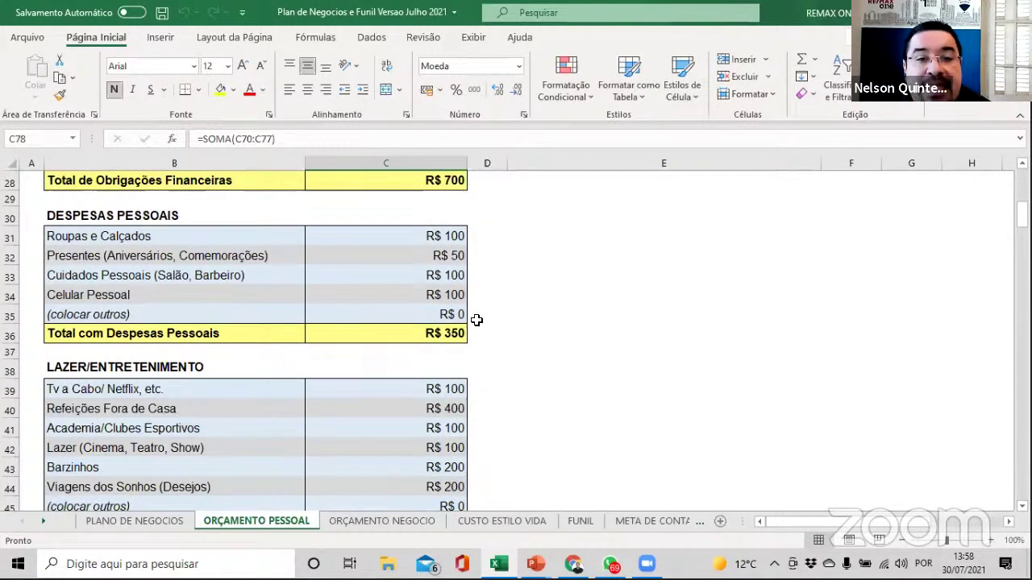
{"action": "scroll", "coordinate": [166, 274], "scroll_direction": "down", "scroll_amount": 2}
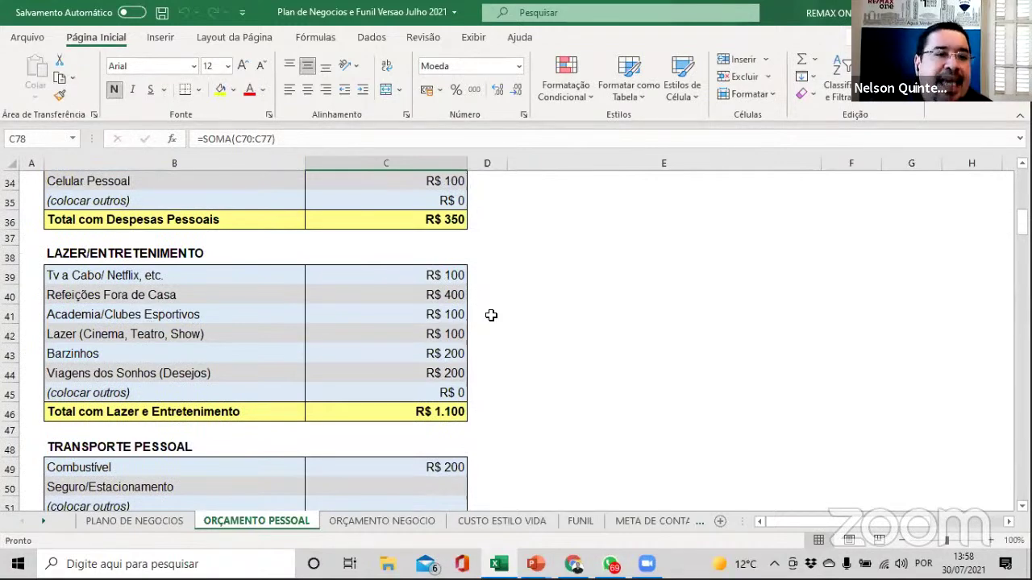
{"action": "scroll", "coordinate": [228, 359], "scroll_direction": "down", "scroll_amount": 4}
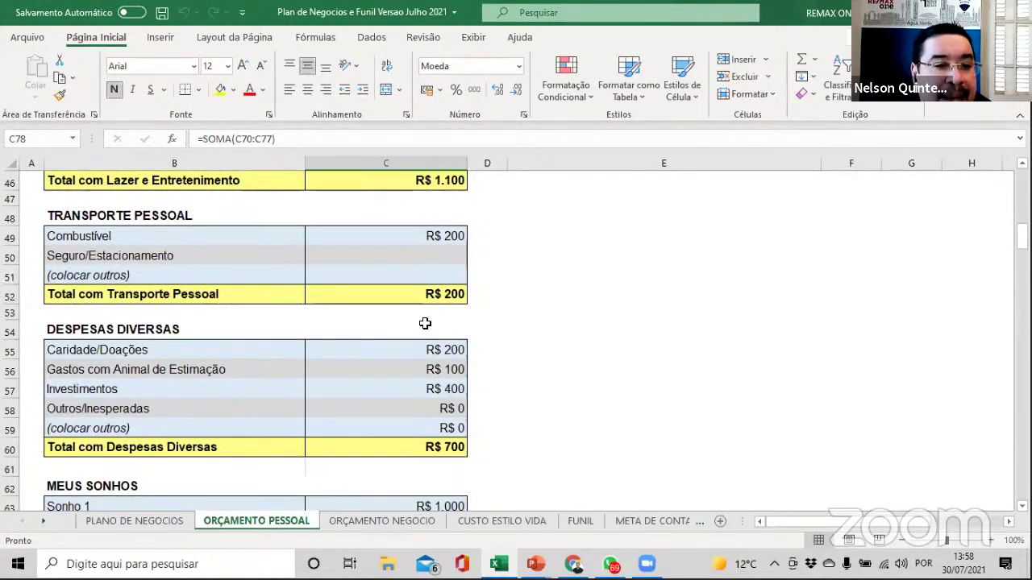
{"action": "left_click", "coordinate": [113, 353]}
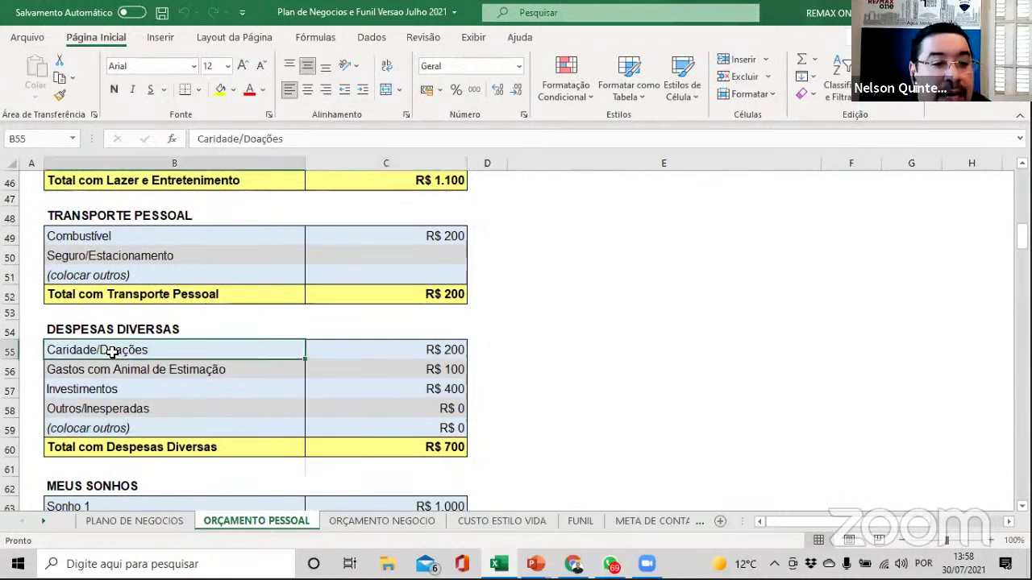
{"action": "left_click", "coordinate": [142, 369]}
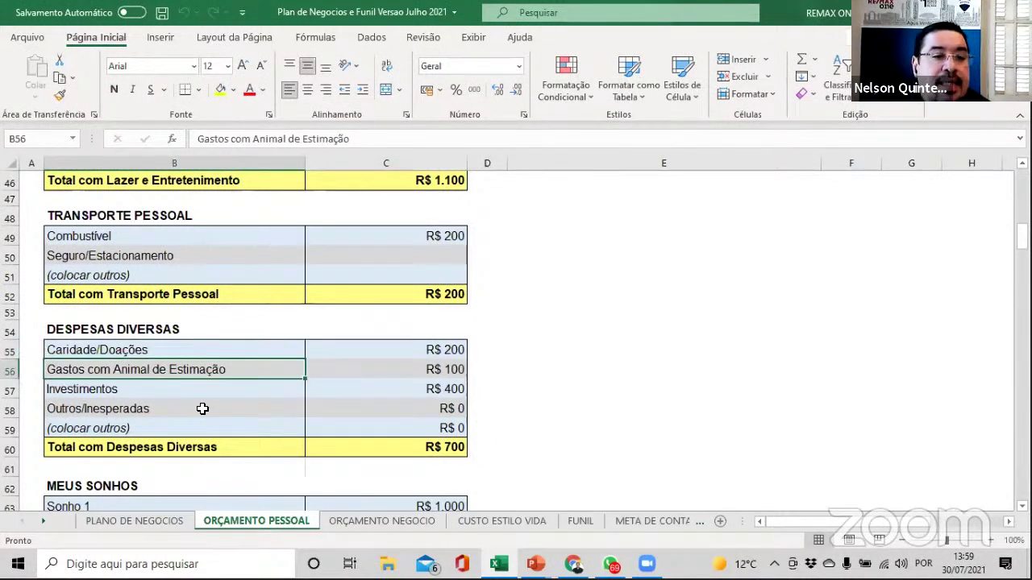
Examine the Meus Sonhos section and the personal budget summary, and select the Total/mês com Orçamento Pessoal amount.
{"action": "scroll", "coordinate": [207, 406], "scroll_direction": "down", "scroll_amount": 3}
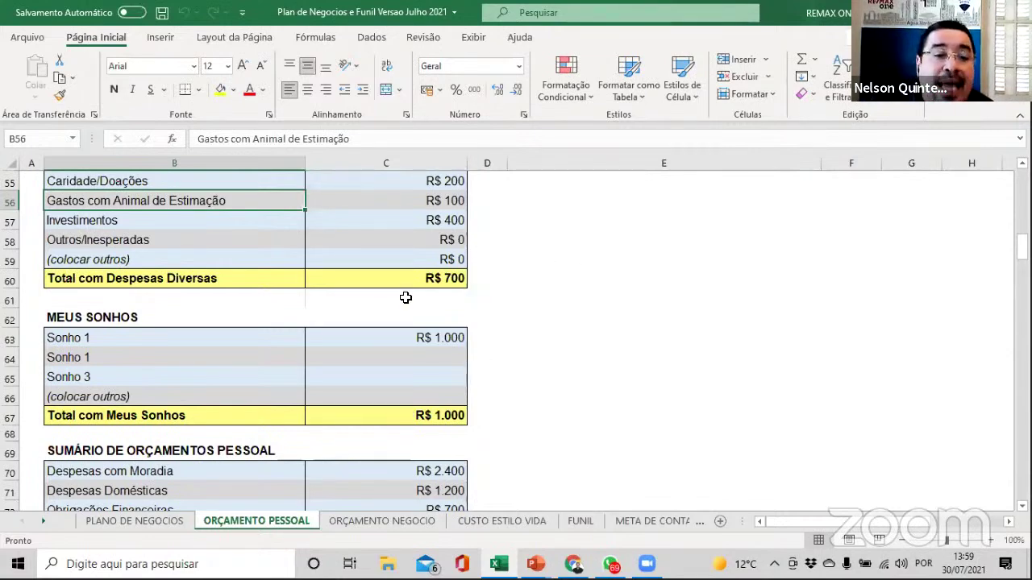
{"action": "scroll", "coordinate": [449, 357], "scroll_direction": "down", "scroll_amount": 3}
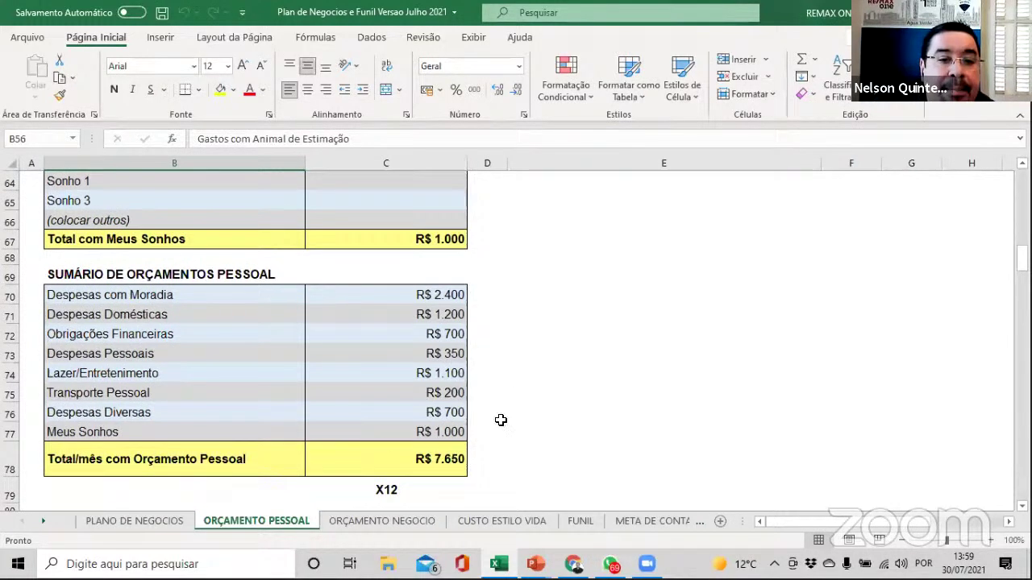
{"action": "scroll", "coordinate": [444, 411], "scroll_direction": "up", "scroll_amount": 19}
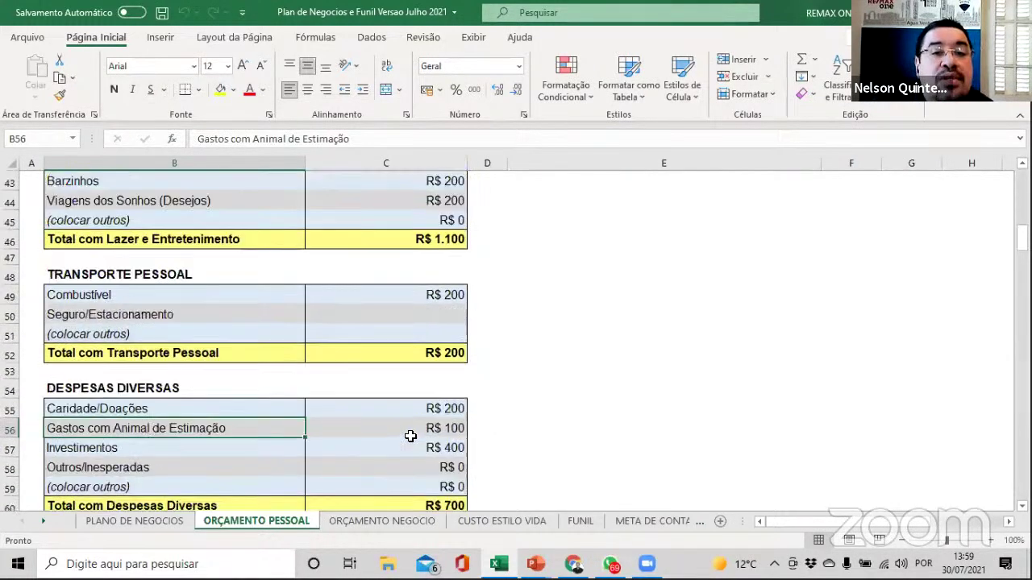
{"action": "scroll", "coordinate": [410, 325], "scroll_direction": "up", "scroll_amount": 2}
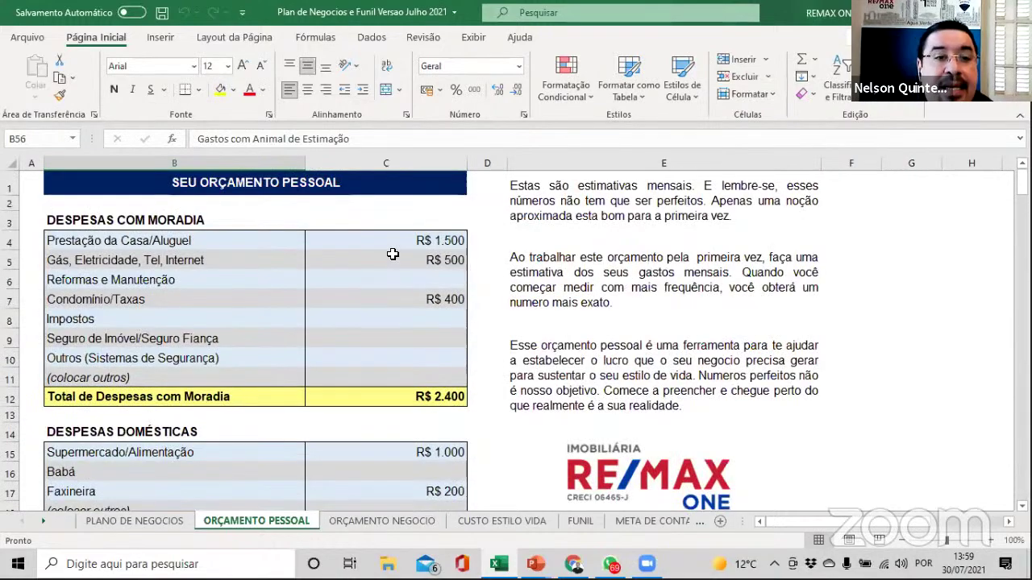
{"action": "scroll", "coordinate": [396, 248], "scroll_direction": "down", "scroll_amount": 2}
{"action": "scroll", "coordinate": [396, 247], "scroll_direction": "down", "scroll_amount": 19}
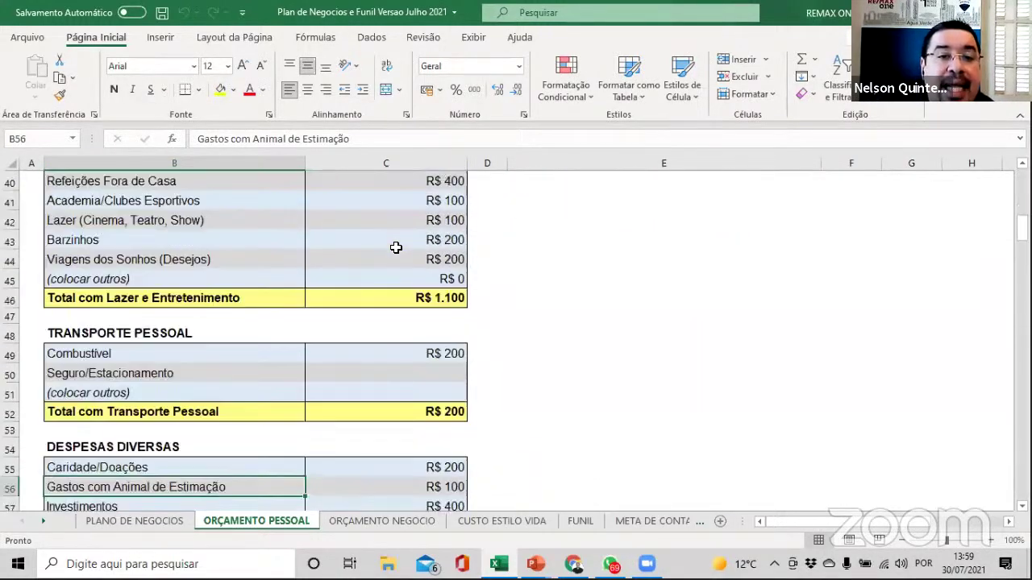
{"action": "scroll", "coordinate": [396, 249], "scroll_direction": "down", "scroll_amount": 1}
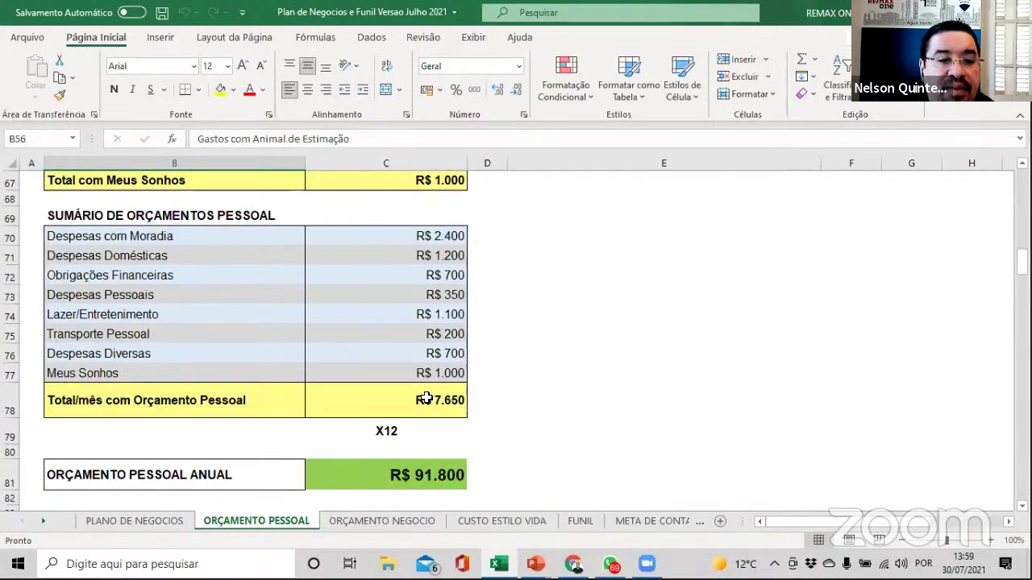
{"action": "left_click", "coordinate": [422, 398]}
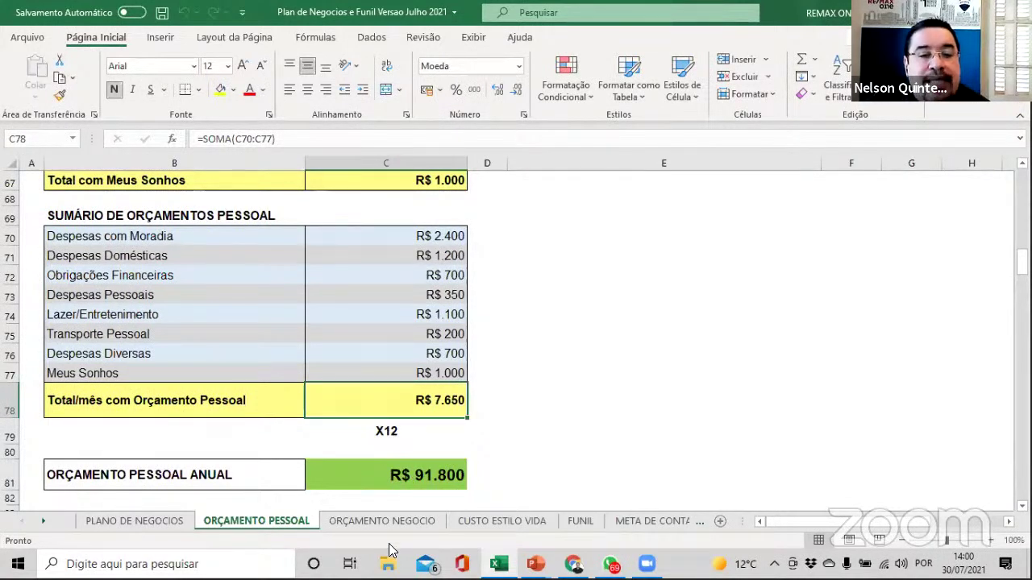
Review the car, travel/education, prospecting marketing and listing marketing sections on the ORÇAMENTO NEGOCIO sheet.
{"action": "left_click", "coordinate": [400, 521]}
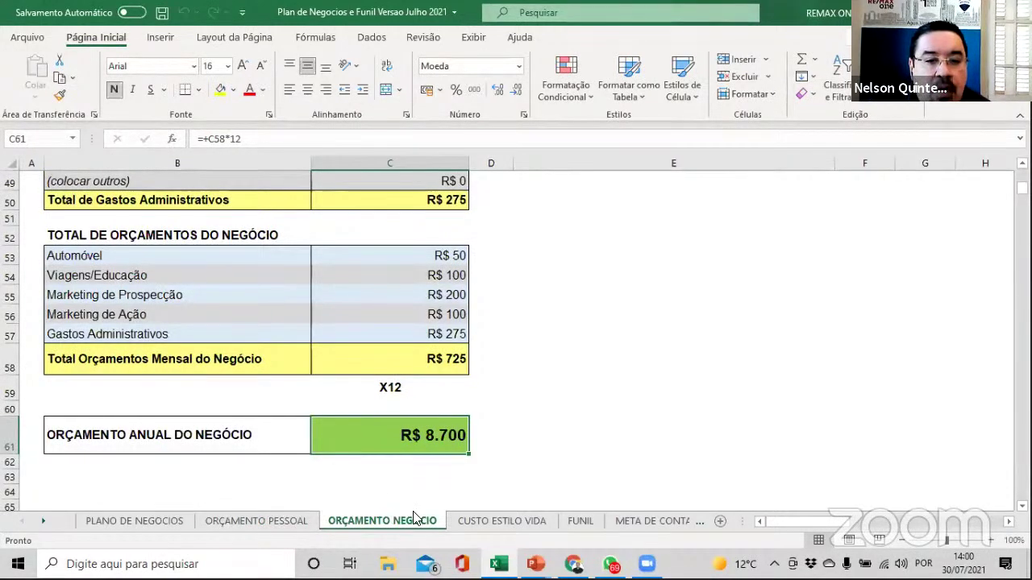
{"action": "scroll", "coordinate": [476, 457], "scroll_direction": "up", "scroll_amount": 12}
{"action": "scroll", "coordinate": [476, 457], "scroll_direction": "up", "scroll_amount": 4}
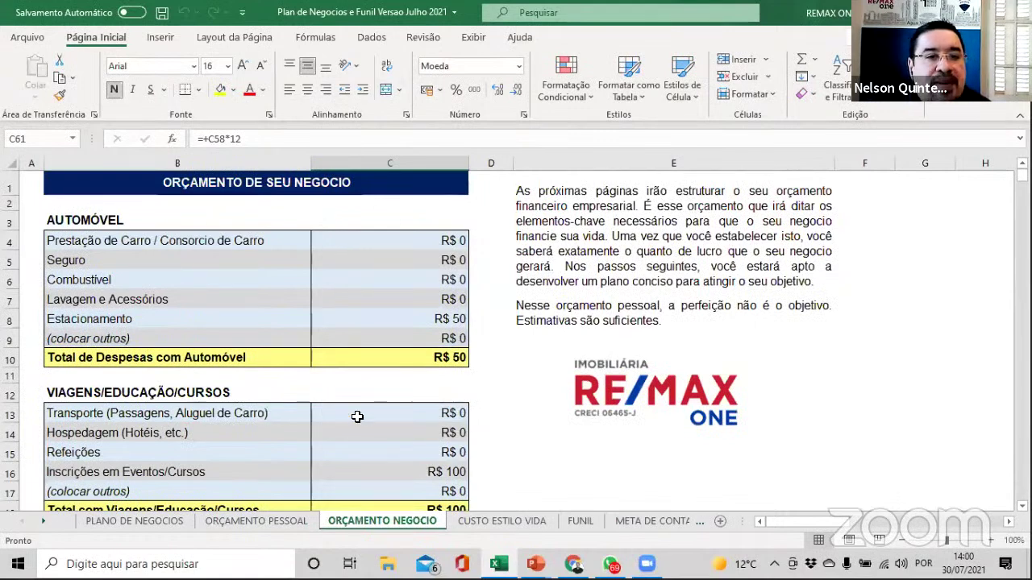
{"action": "scroll", "coordinate": [185, 349], "scroll_direction": "down", "scroll_amount": 2}
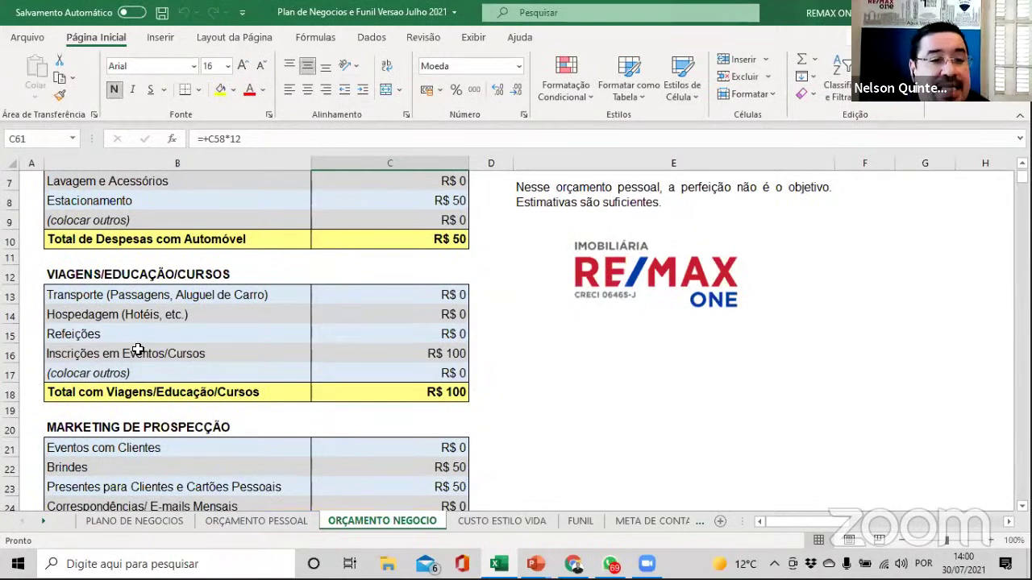
{"action": "scroll", "coordinate": [198, 373], "scroll_direction": "down", "scroll_amount": 3}
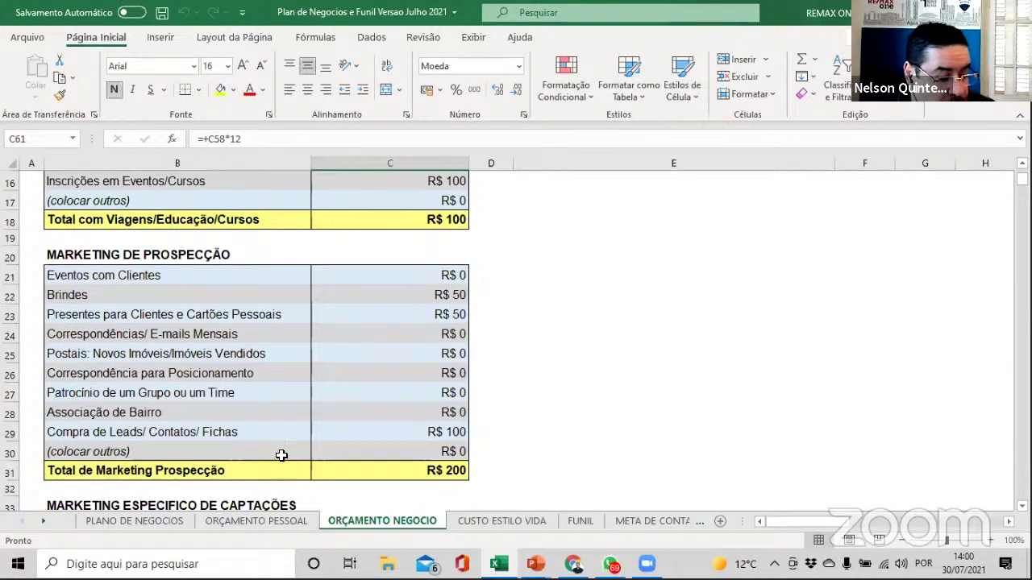
{"action": "scroll", "coordinate": [223, 460], "scroll_direction": "down", "scroll_amount": 4}
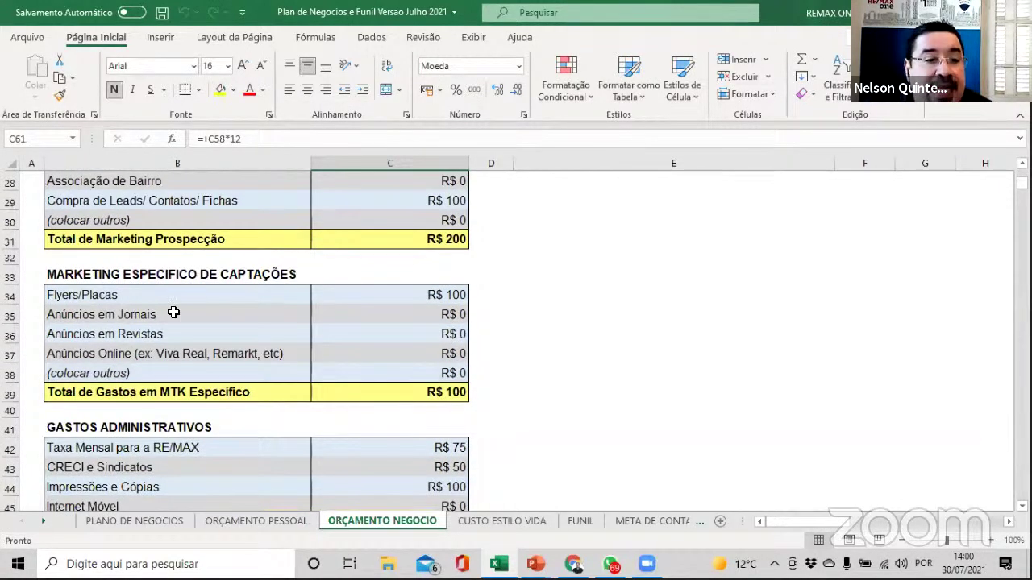
{"action": "scroll", "coordinate": [193, 373], "scroll_direction": "down", "scroll_amount": 2}
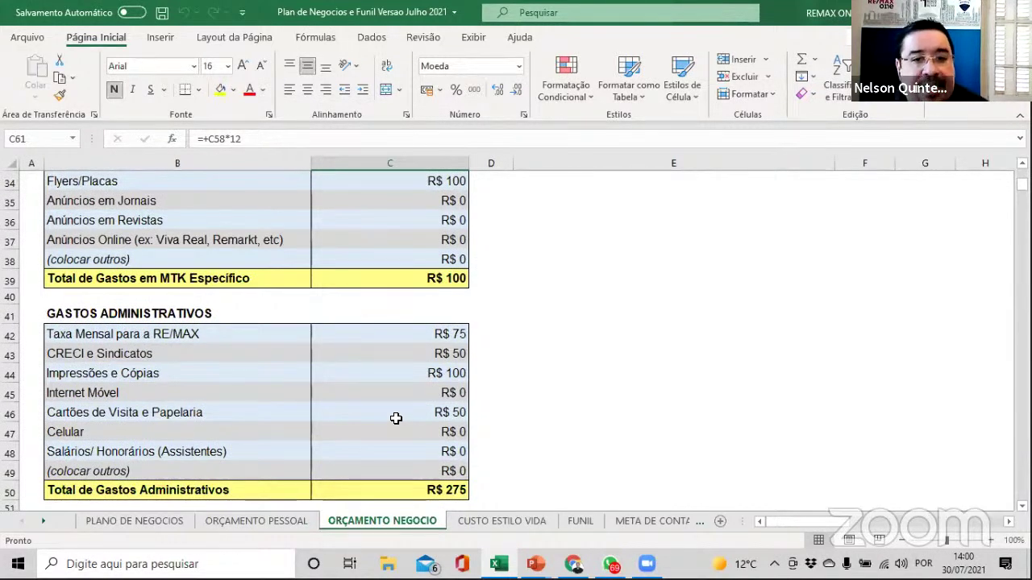
Examine the Gastos Administrativos items, including CRECI e Sindicatos and the monthly RE/MAX fee.
{"action": "left_click", "coordinate": [208, 351]}
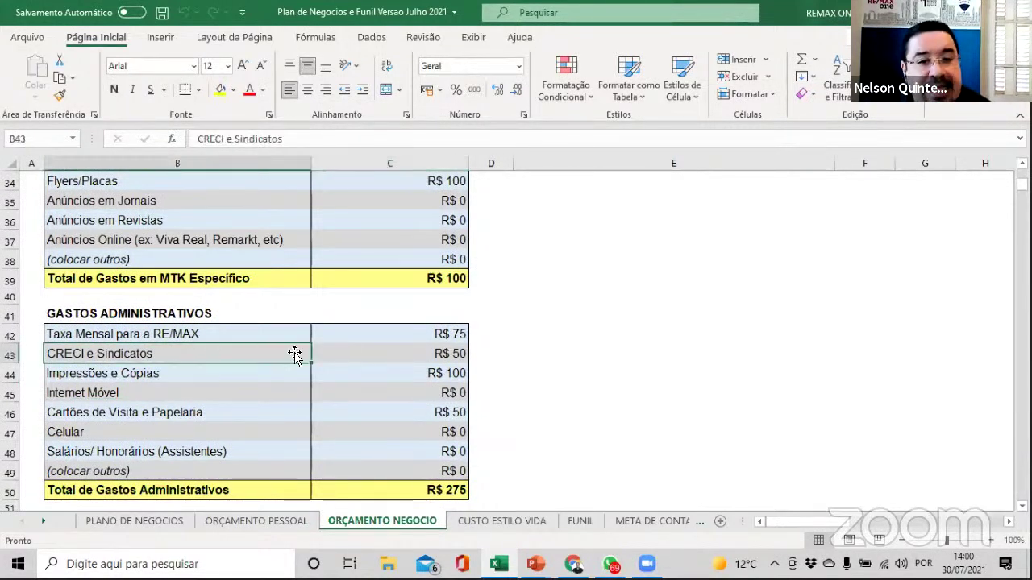
{"action": "left_click", "coordinate": [403, 339]}
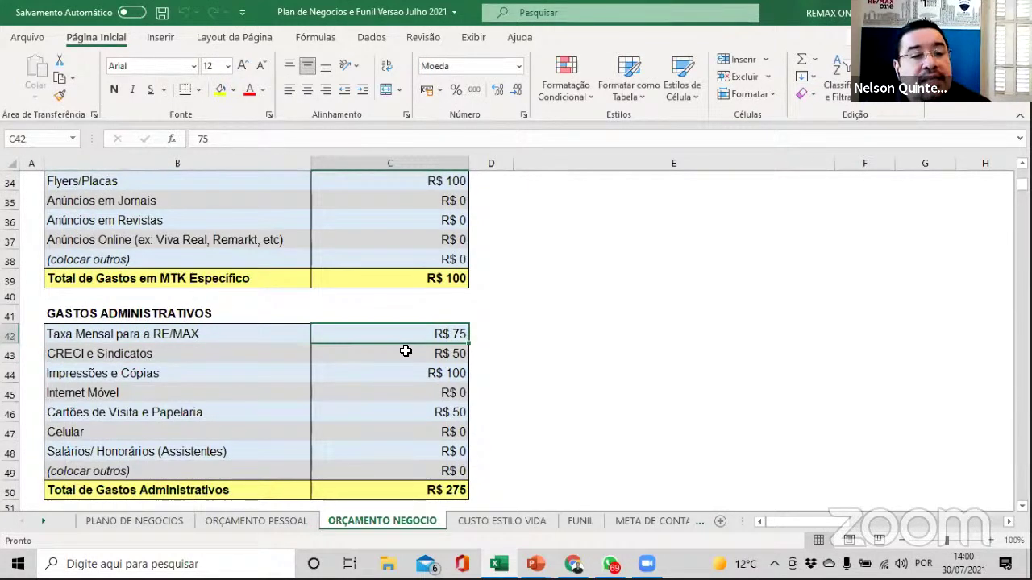
{"action": "scroll", "coordinate": [360, 407], "scroll_direction": "down", "scroll_amount": 1}
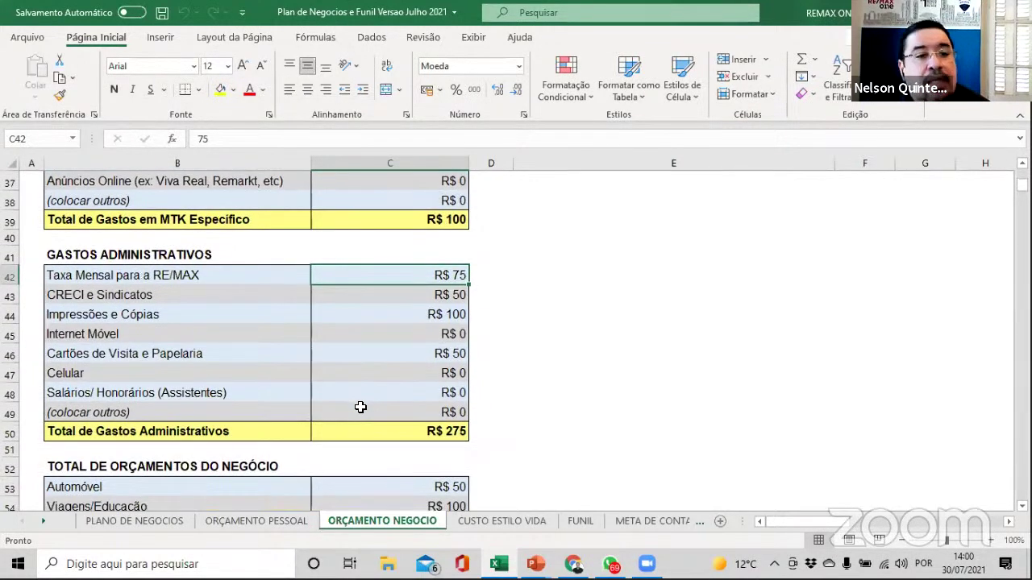
{"action": "scroll", "coordinate": [360, 407], "scroll_direction": "down", "scroll_amount": 4}
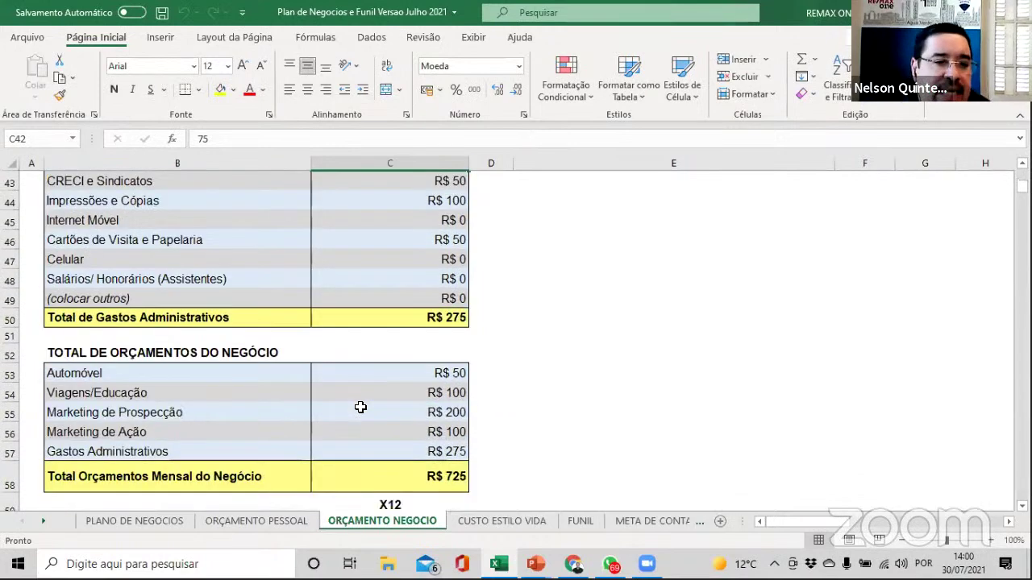
Compare the monthly business budget total with the monthly total on the ORÇAMENTO PESSOAL sheet.
{"action": "left_click", "coordinate": [447, 367]}
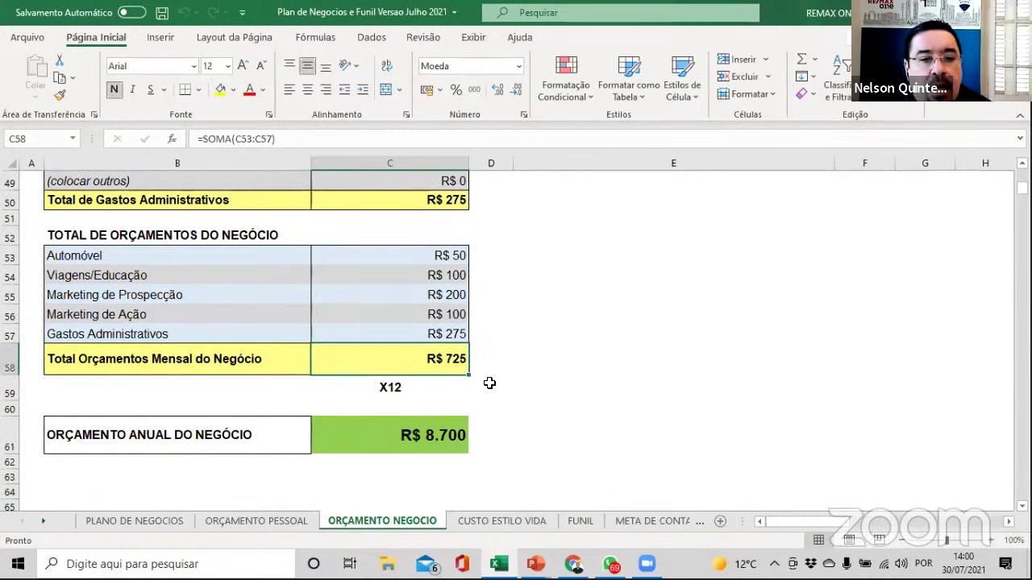
{"action": "left_click", "coordinate": [248, 527]}
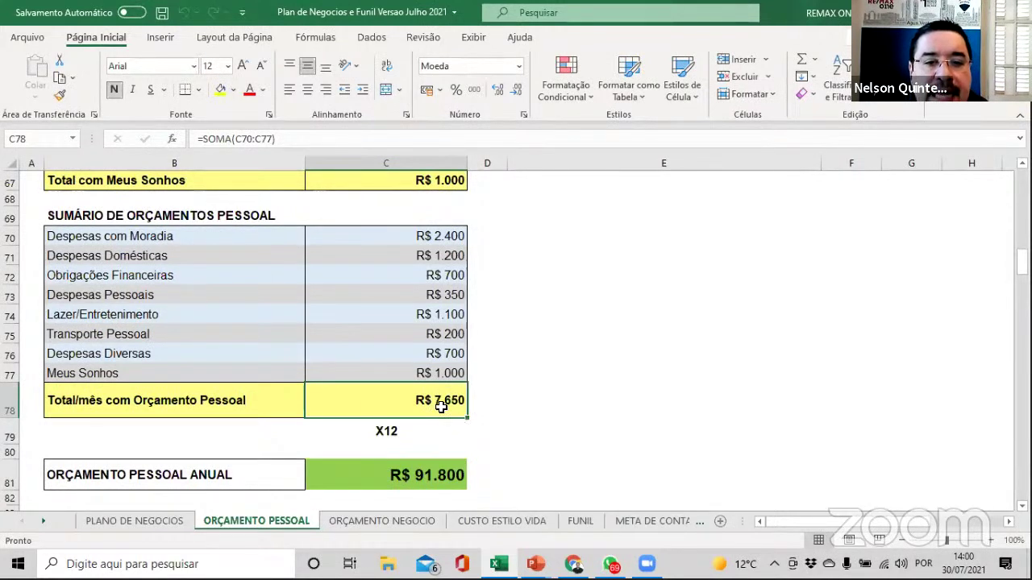
{"action": "left_click", "coordinate": [398, 520]}
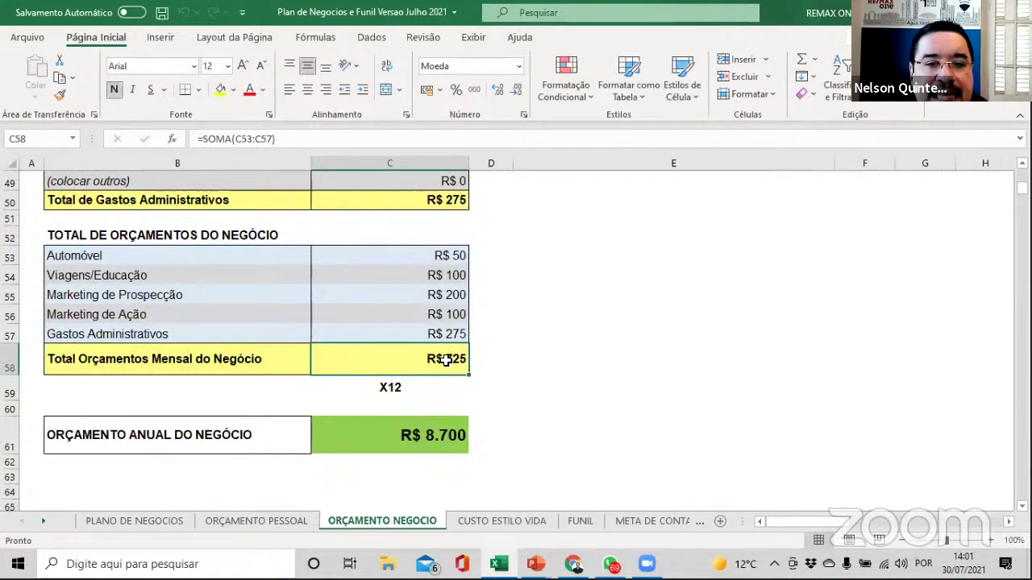
Inspect the personal expenses, business expenses and Receita Liquida cells on the CUSTO ESTILO VIDA sheet.
{"action": "left_click", "coordinate": [488, 522]}
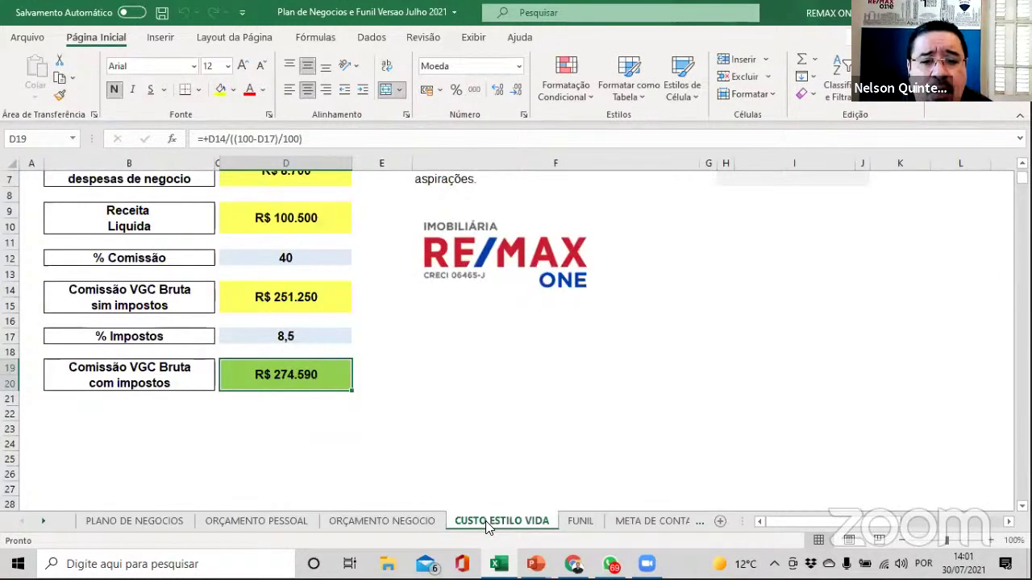
{"action": "scroll", "coordinate": [431, 468], "scroll_direction": "up", "scroll_amount": 2}
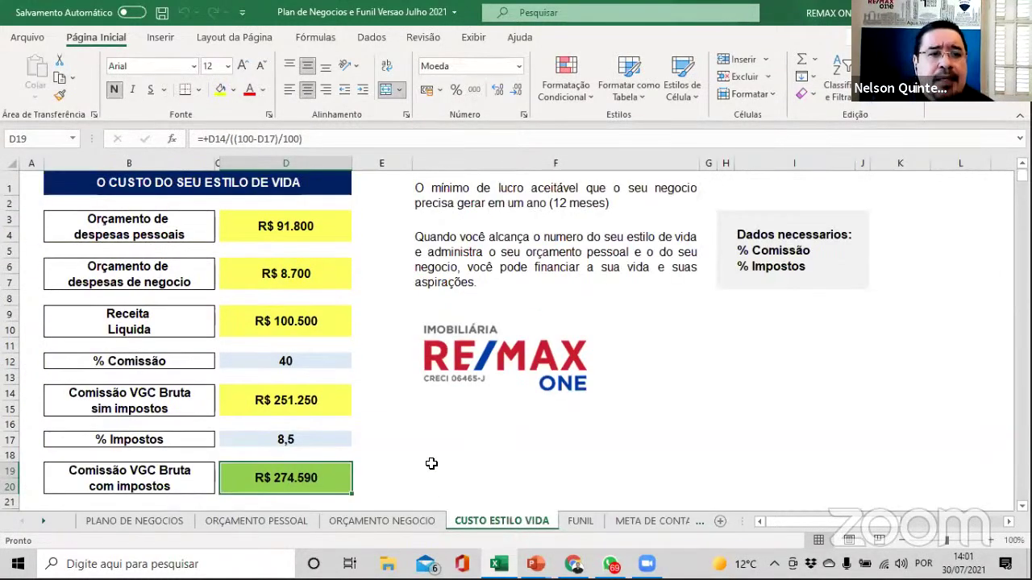
{"action": "left_click", "coordinate": [250, 229]}
{"action": "left_click", "coordinate": [296, 218]}
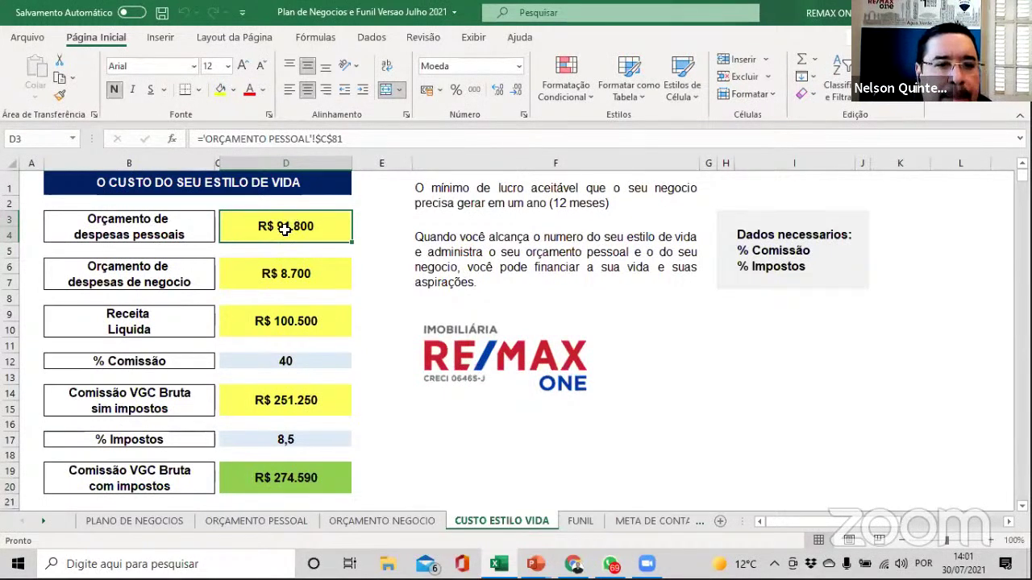
{"action": "left_click", "coordinate": [313, 276]}
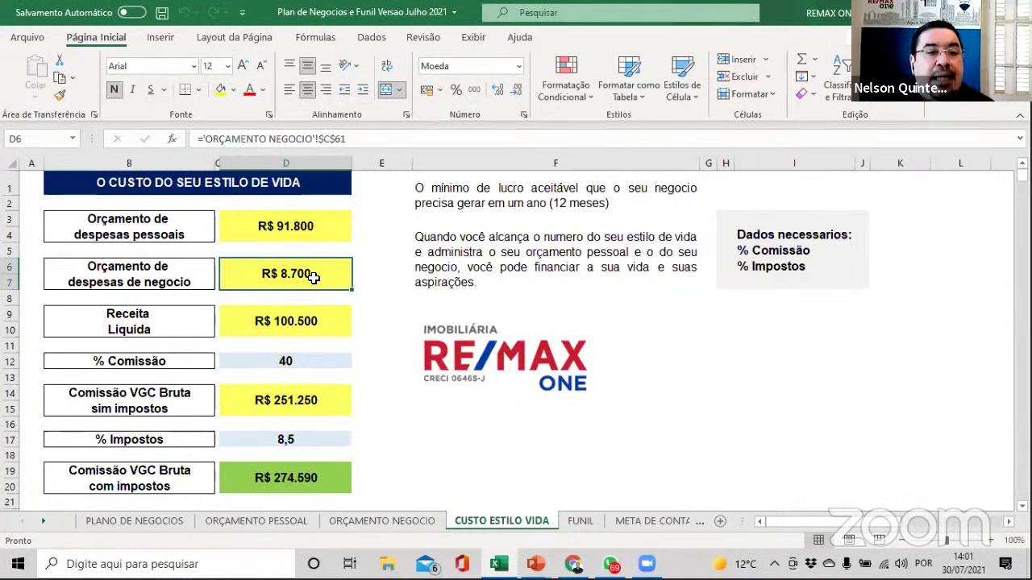
{"action": "left_click", "coordinate": [260, 331]}
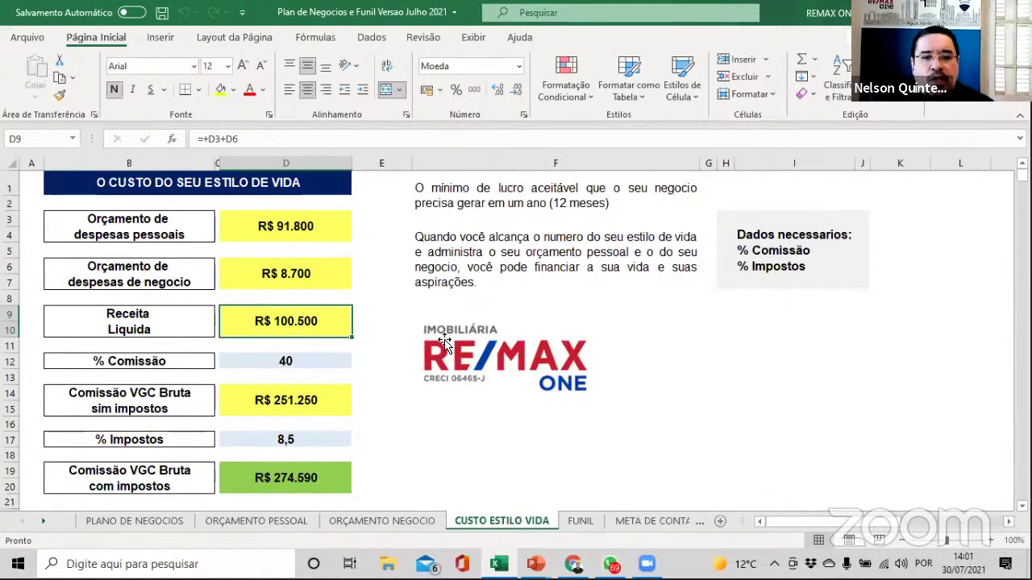
Look through the percentages offered for % Comissão on the CUSTO ESTILO VIDA sheet without changing the selection.
{"action": "left_click", "coordinate": [339, 357]}
{"action": "left_click", "coordinate": [358, 362]}
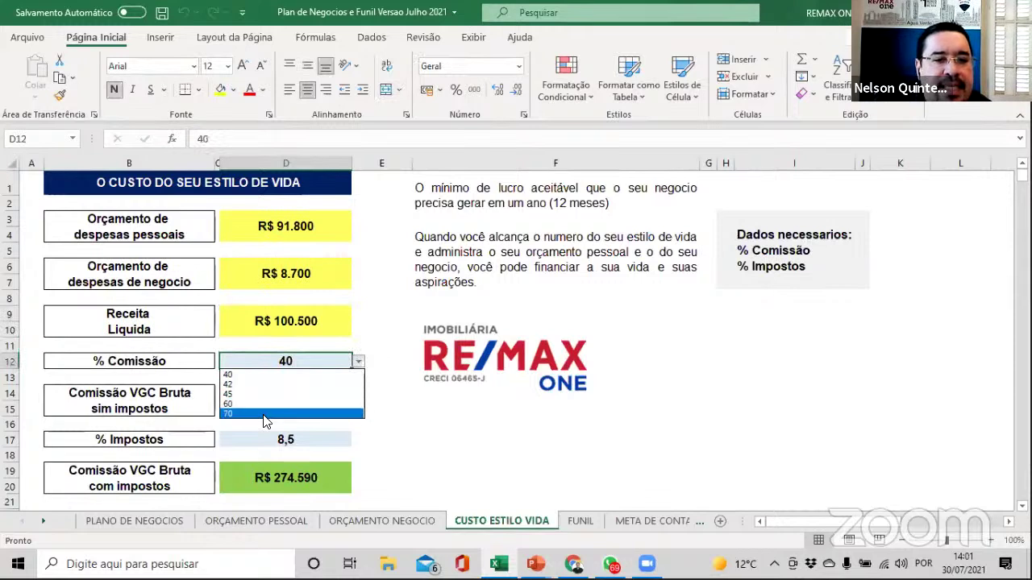
{"action": "left_click", "coordinate": [358, 361]}
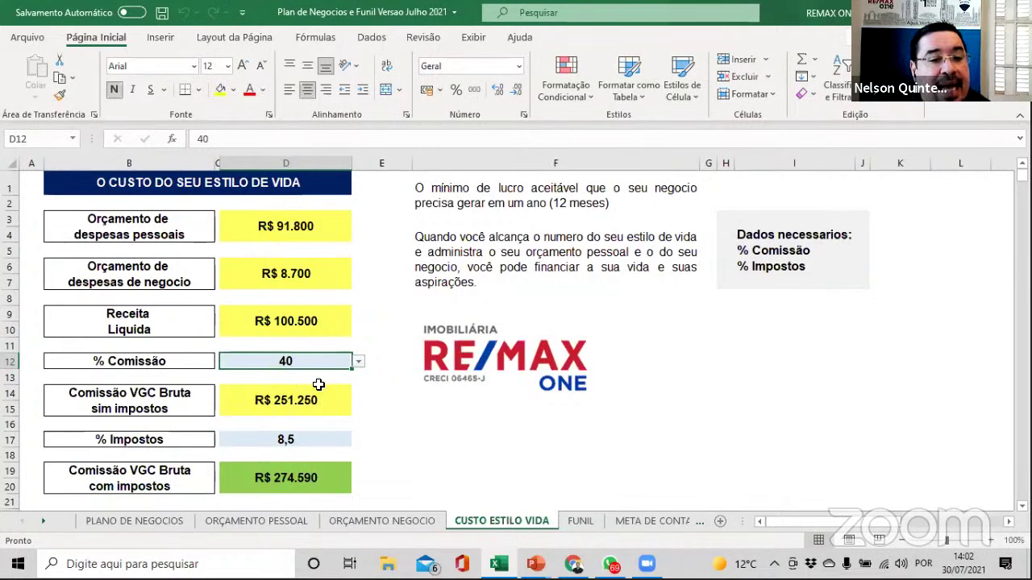
Inspect the % Impostos value and the formula for Comissão VGC Bruta com impostos.
{"action": "scroll", "coordinate": [276, 395], "scroll_direction": "down", "scroll_amount": 1}
{"action": "left_click", "coordinate": [287, 383]}
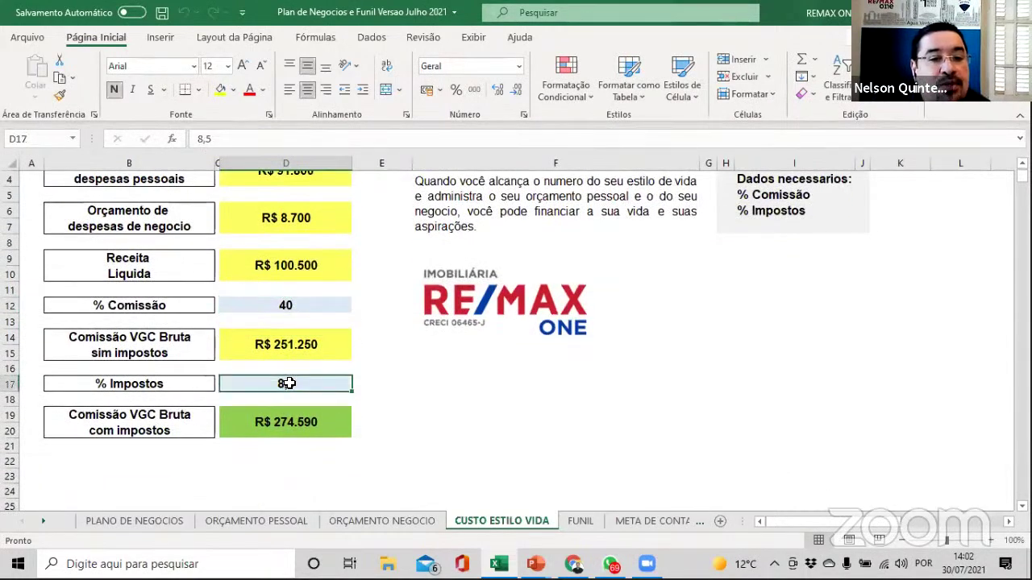
{"action": "left_click", "coordinate": [295, 422]}
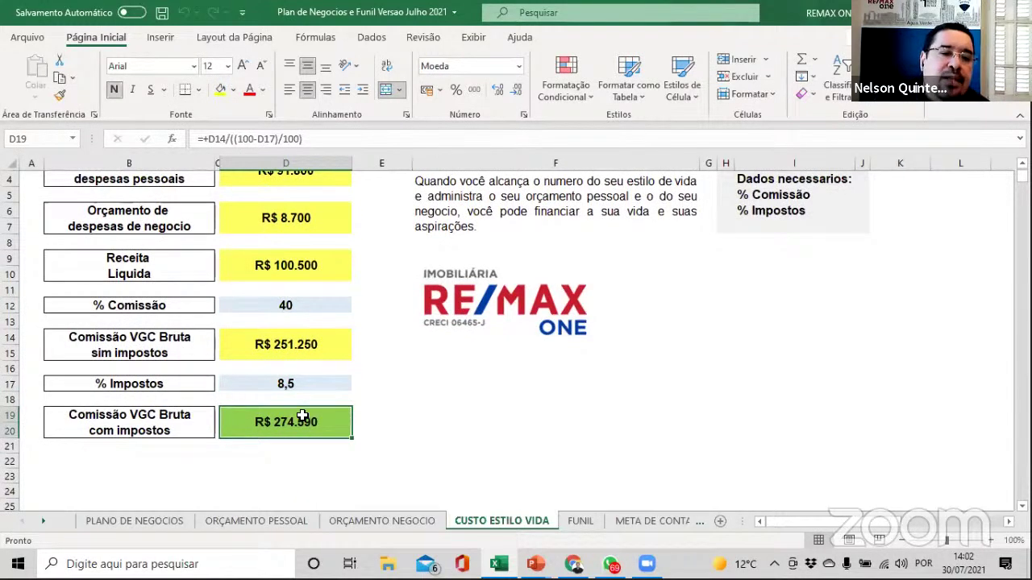
{"action": "scroll", "coordinate": [419, 403], "scroll_direction": "up", "scroll_amount": 1}
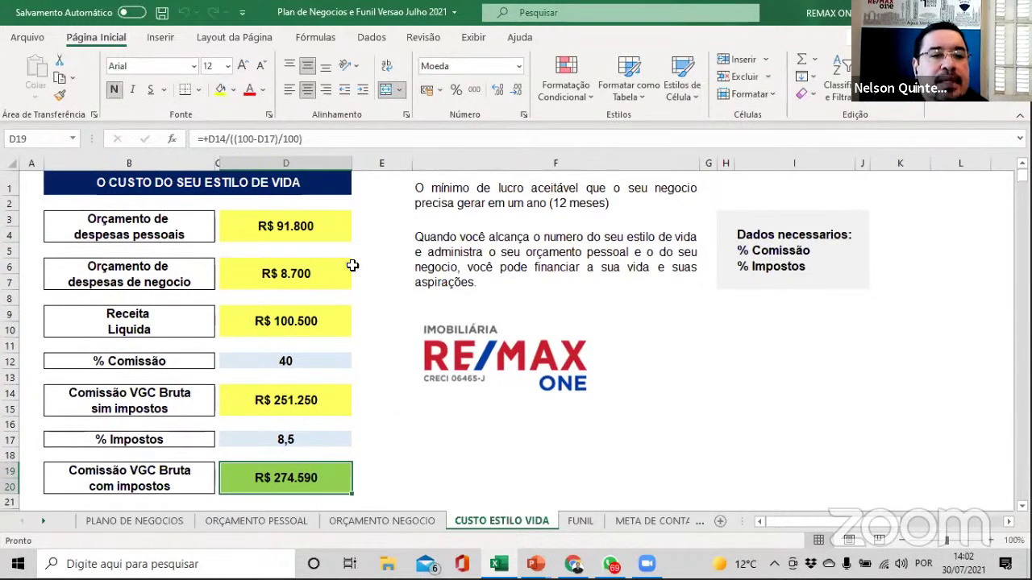
{"action": "scroll", "coordinate": [399, 372], "scroll_direction": "down", "scroll_amount": 1}
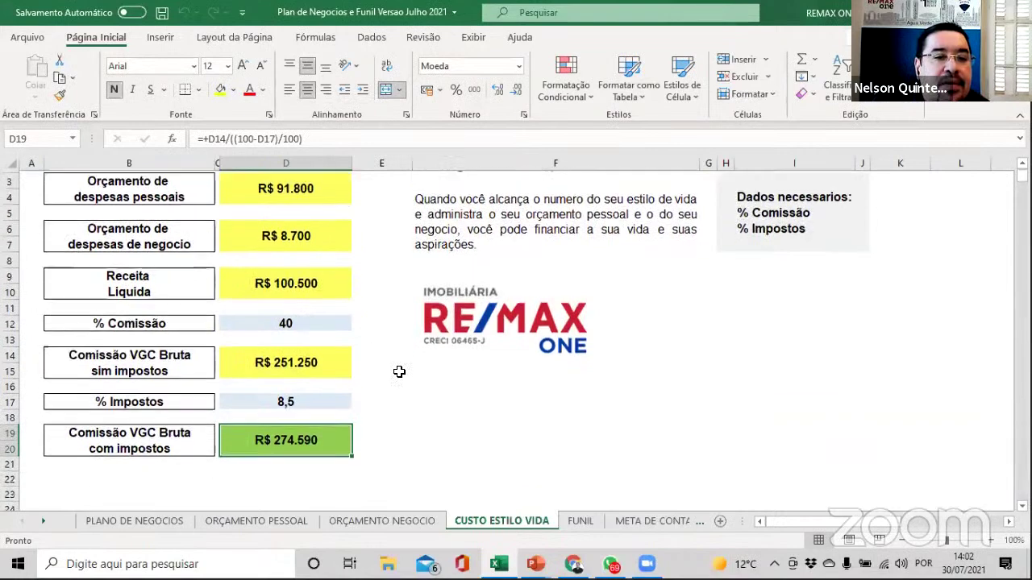
{"action": "scroll", "coordinate": [399, 371], "scroll_direction": "up", "scroll_amount": 1}
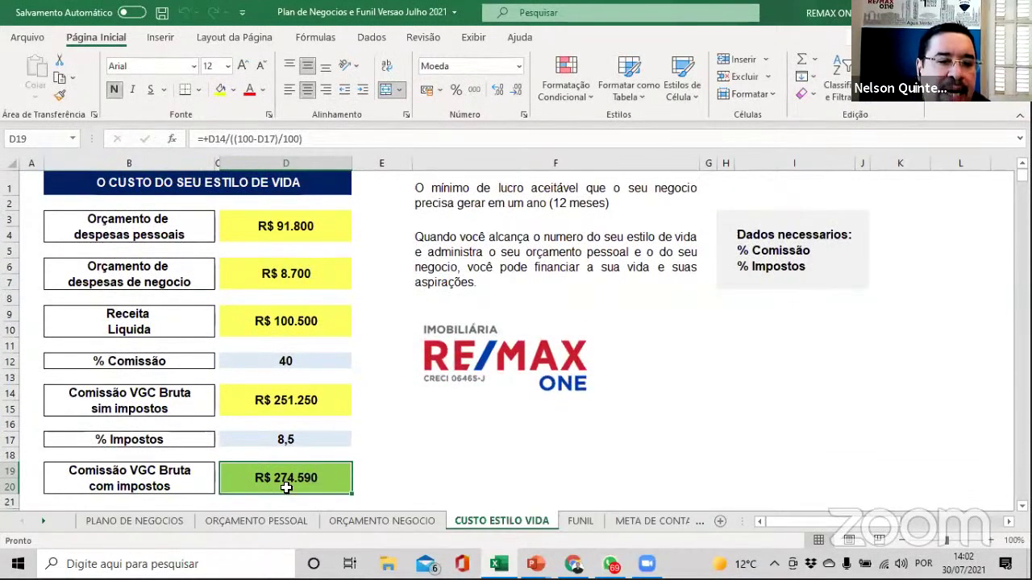
Try % Comissão at 45 and at 60 to compare the gross commission required.
{"action": "left_click", "coordinate": [343, 361]}
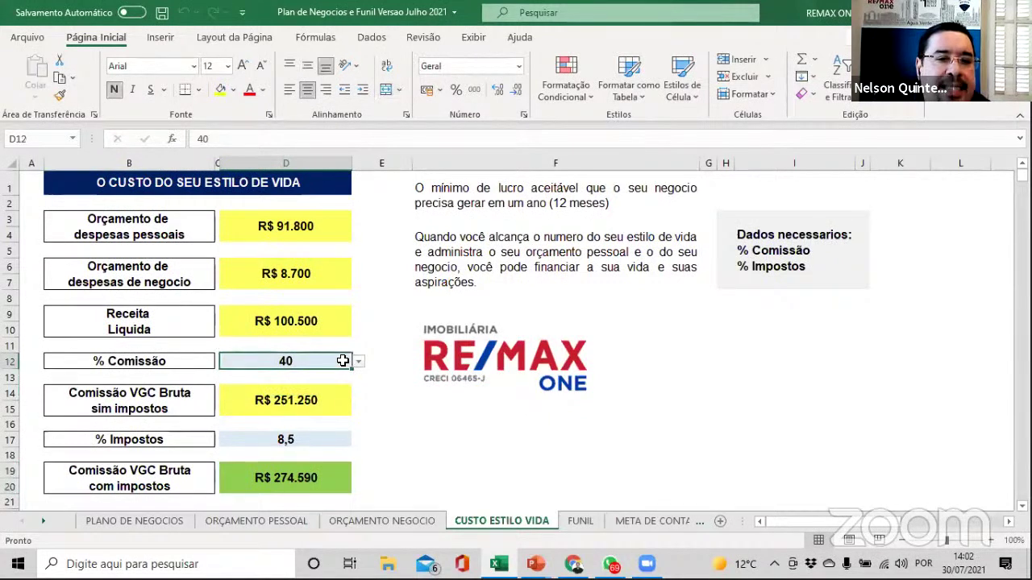
{"action": "left_click", "coordinate": [358, 361]}
{"action": "left_click", "coordinate": [312, 395]}
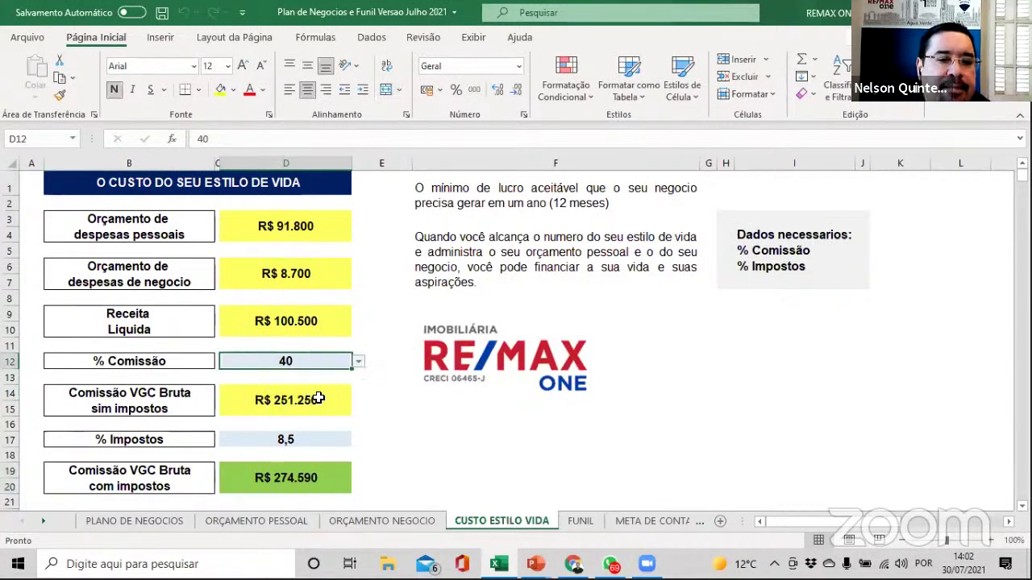
{"action": "left_click", "coordinate": [357, 362]}
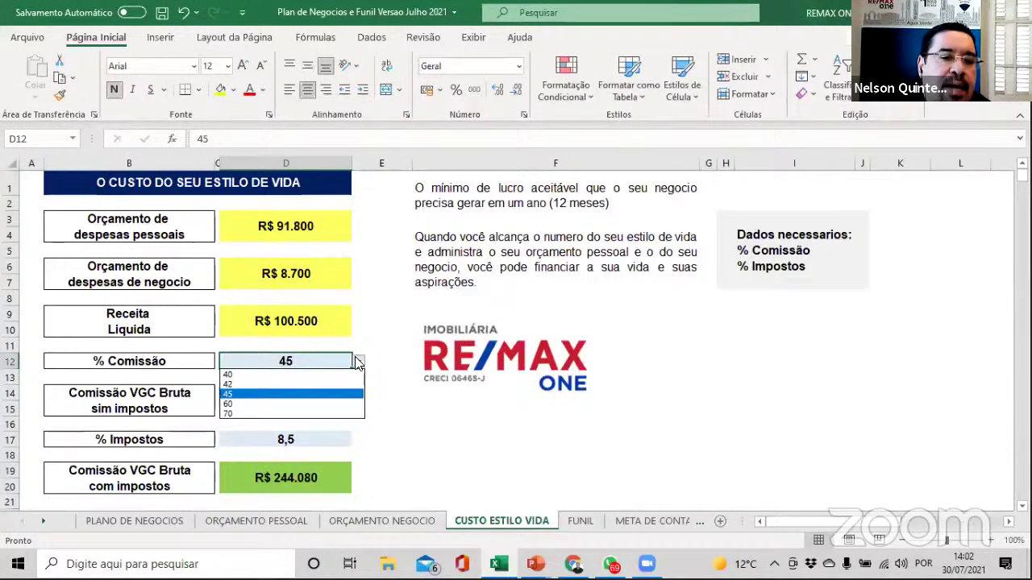
{"action": "left_click", "coordinate": [329, 404]}
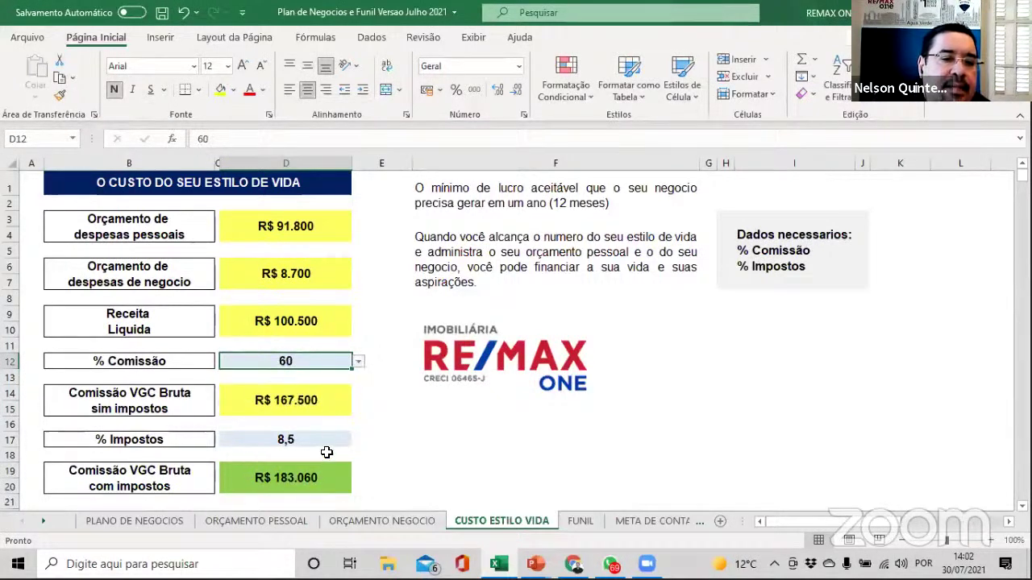
Set % Comissão to 70 to test its effect on the gross commission.
{"action": "left_click", "coordinate": [359, 362]}
{"action": "left_click", "coordinate": [320, 404]}
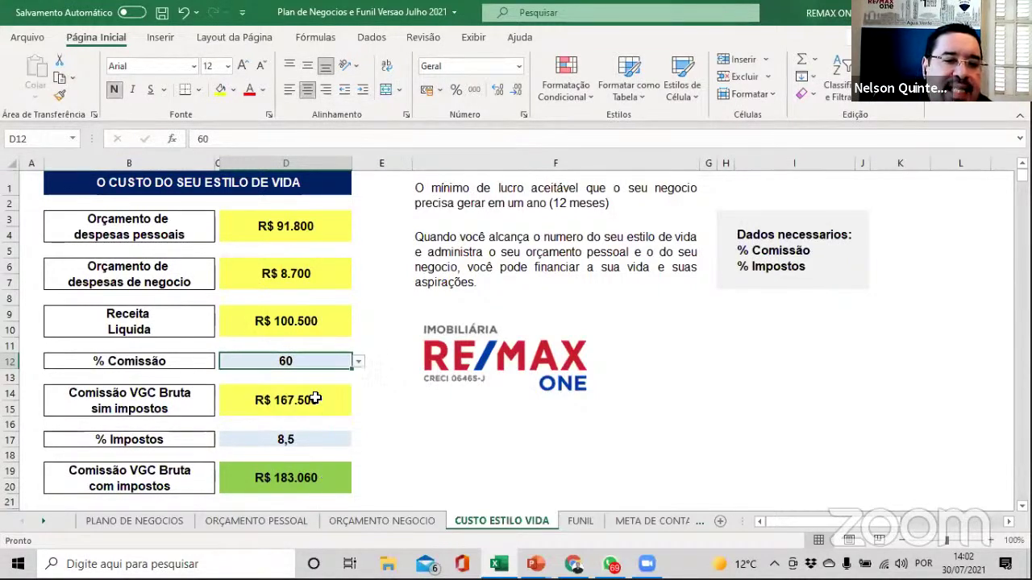
{"action": "left_click", "coordinate": [359, 361]}
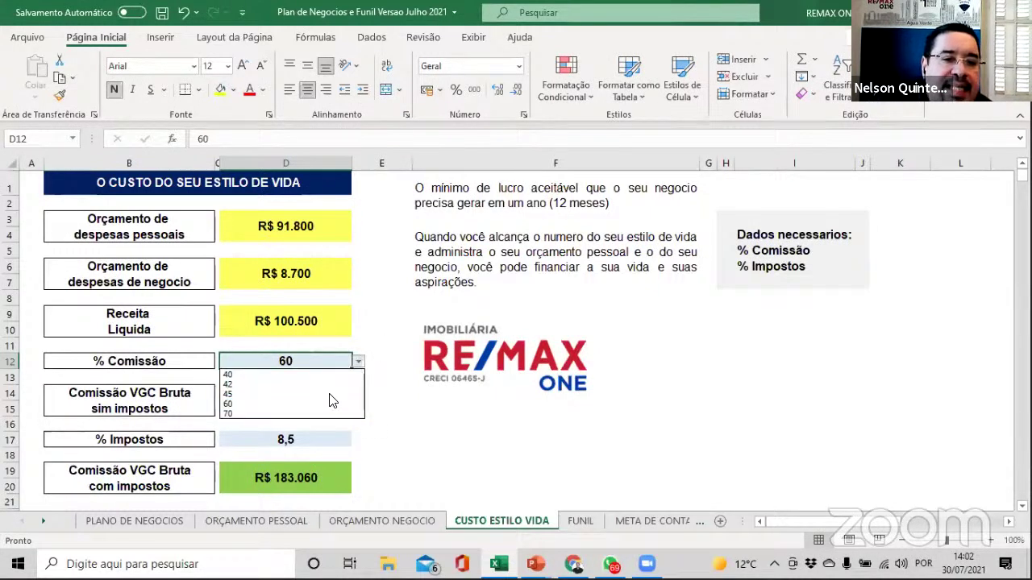
{"action": "left_click", "coordinate": [326, 413]}
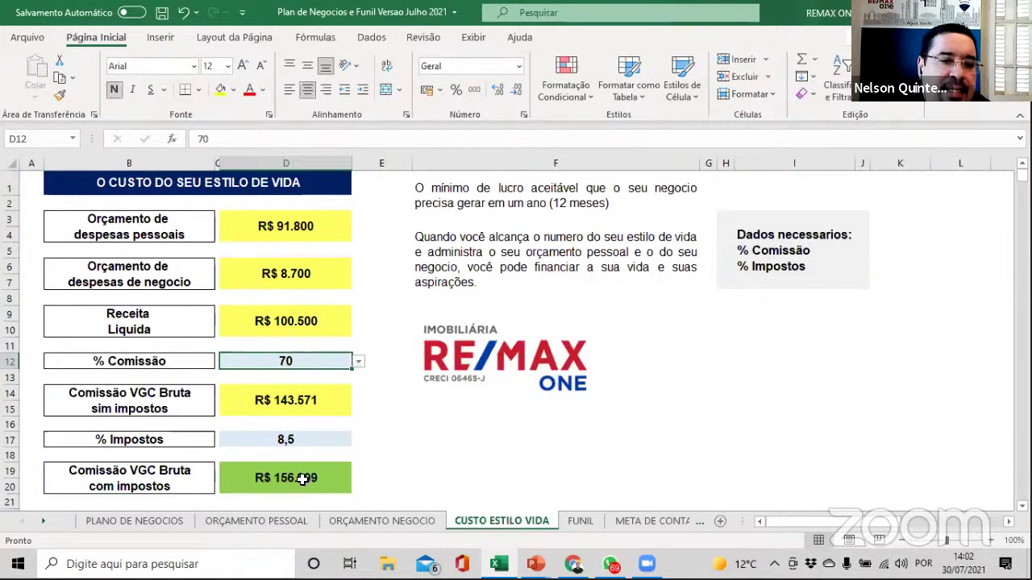
Return % Comissão to 40 on the CUSTO ESTILO VIDA sheet.
{"action": "left_click", "coordinate": [359, 362]}
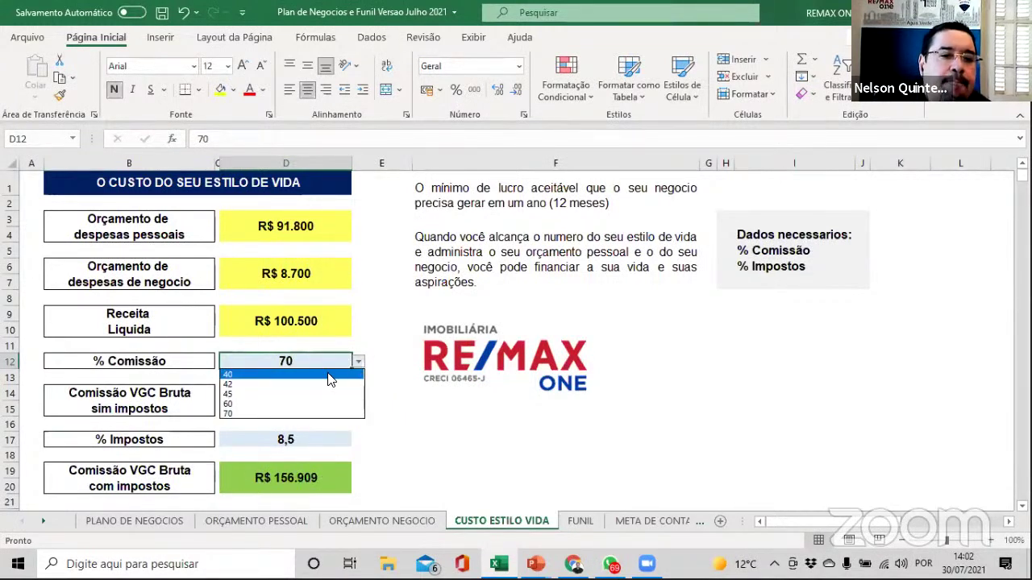
{"action": "left_click", "coordinate": [335, 375]}
{"action": "scroll", "coordinate": [355, 393], "scroll_direction": "down", "scroll_amount": 1}
{"action": "scroll", "coordinate": [356, 393], "scroll_direction": "up", "scroll_amount": 1}
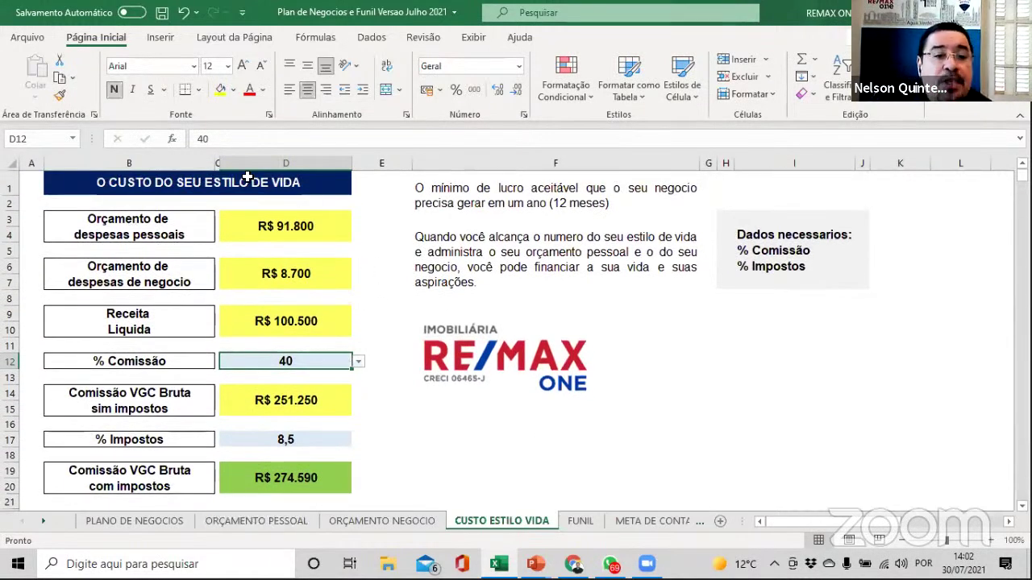
Compare the FUNIL sheet with CUSTO ESTILO VIDA and inspect the linked Comissão VGC Bruta com impostos cell on FUNIL.
{"action": "left_click", "coordinate": [580, 522]}
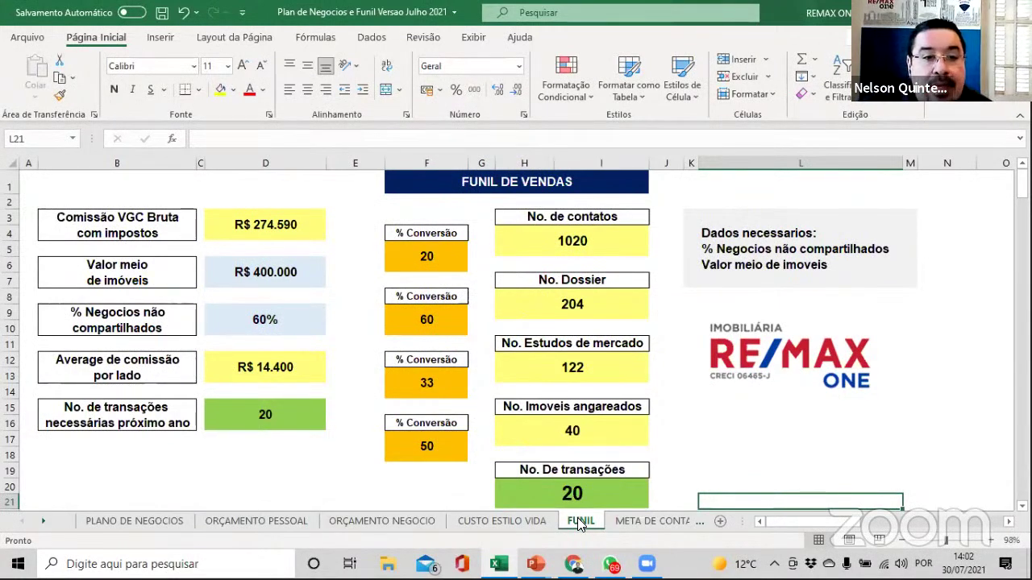
{"action": "left_click", "coordinate": [514, 524]}
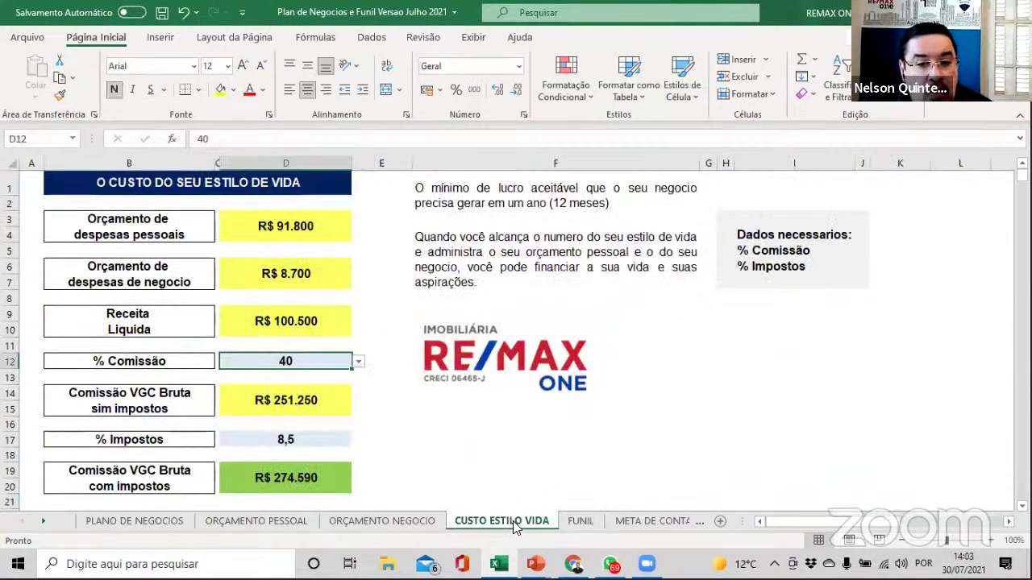
{"action": "left_click", "coordinate": [582, 521]}
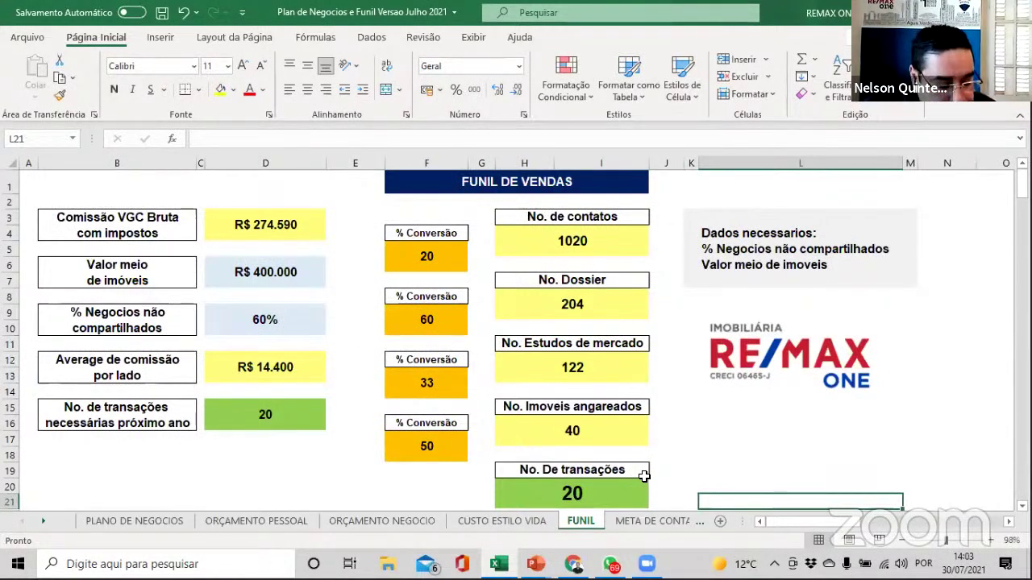
{"action": "left_click", "coordinate": [320, 221]}
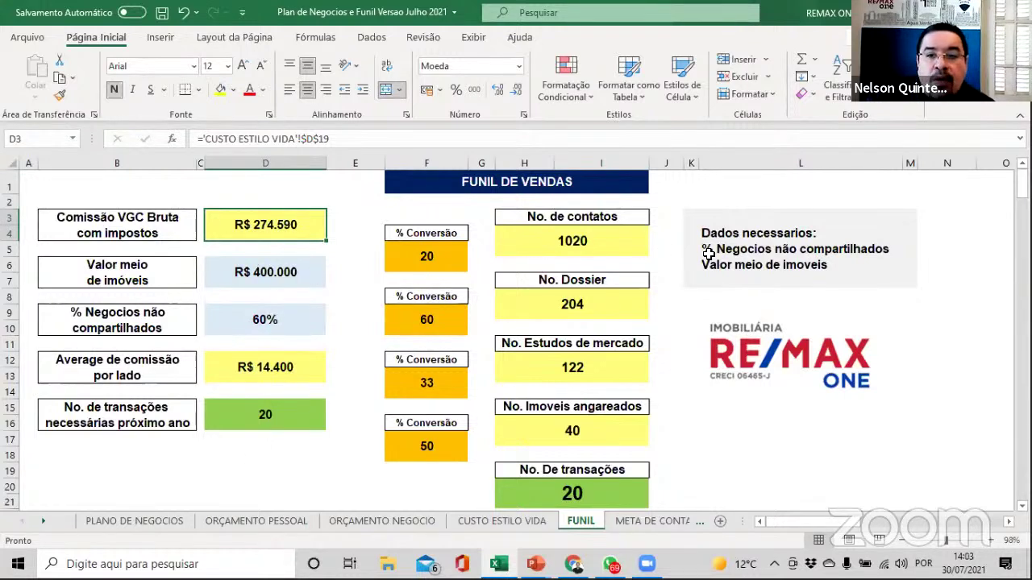
Inspect the Valor meio de imóveis and % Negocios não compartilhados inputs and the No. de transações necessárias formula.
{"action": "left_click", "coordinate": [249, 277]}
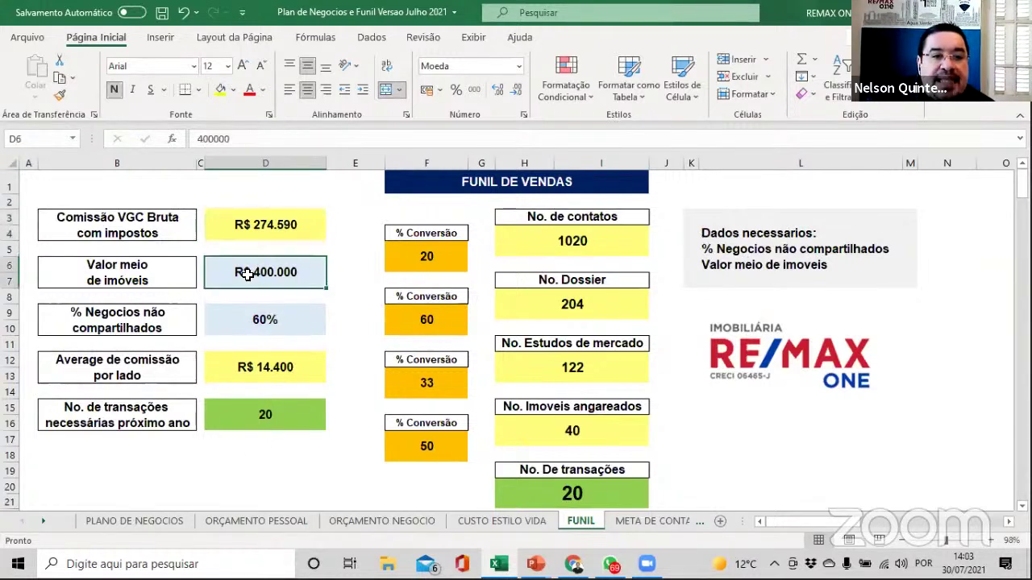
{"action": "left_click", "coordinate": [269, 317]}
{"action": "left_click", "coordinate": [274, 281]}
{"action": "left_click", "coordinate": [273, 319]}
{"action": "left_click", "coordinate": [271, 282]}
{"action": "left_click", "coordinate": [276, 321]}
{"action": "left_click", "coordinate": [266, 274]}
{"action": "left_click", "coordinate": [271, 319]}
{"action": "left_click", "coordinate": [274, 280]}
{"action": "left_click", "coordinate": [283, 315]}
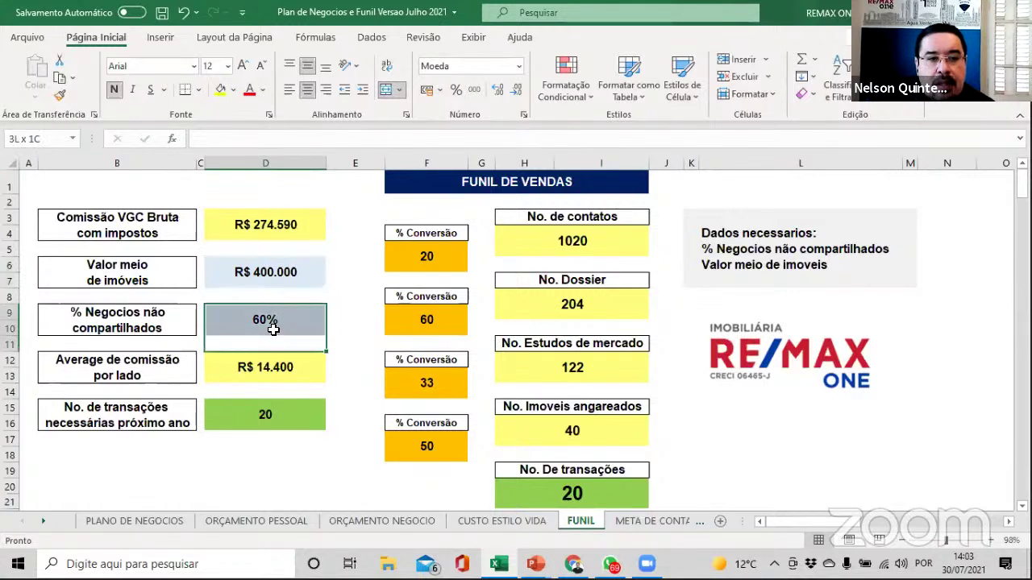
{"action": "left_click", "coordinate": [274, 266]}
{"action": "left_click", "coordinate": [255, 319]}
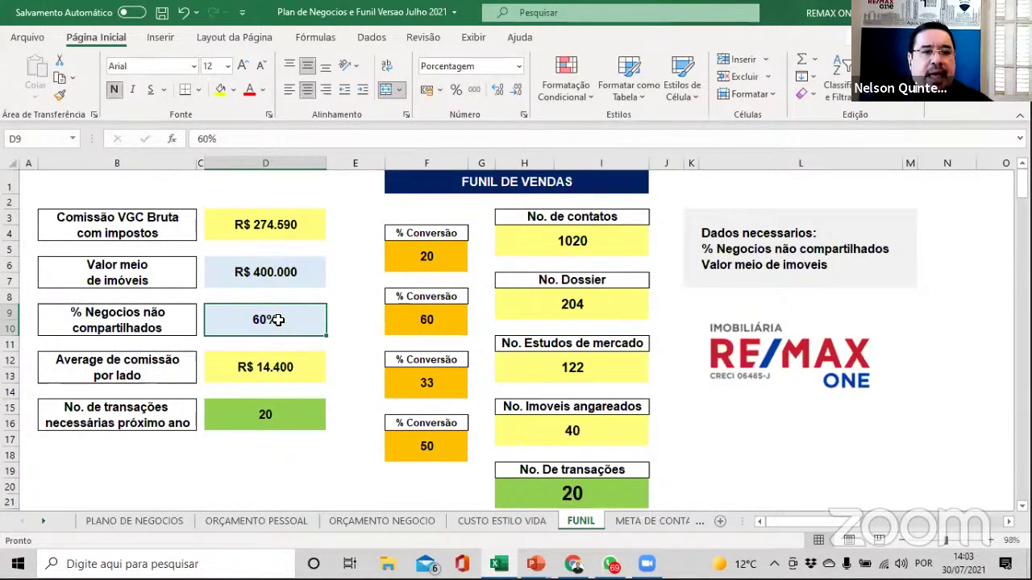
{"action": "left_click", "coordinate": [258, 274]}
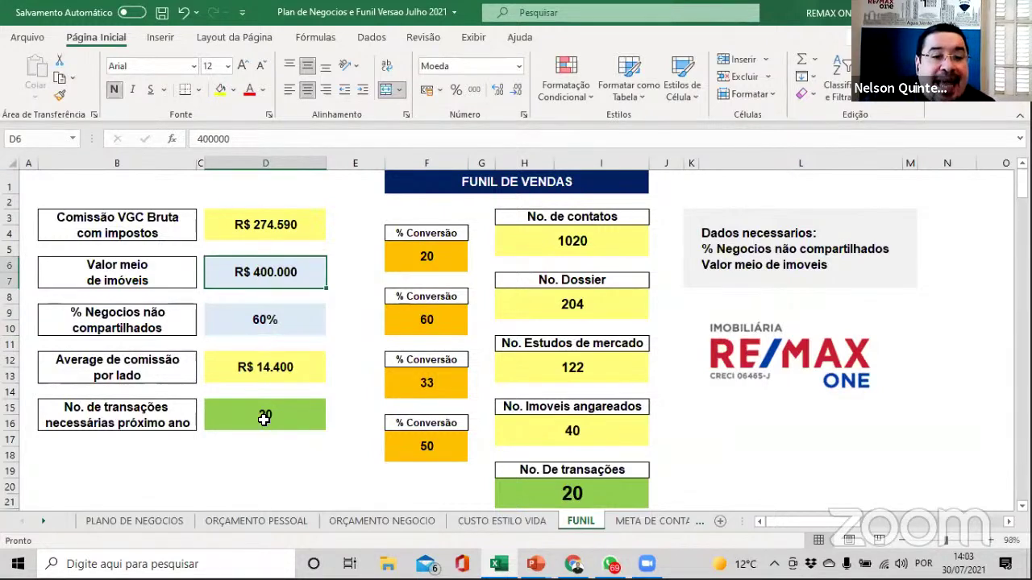
{"action": "left_click", "coordinate": [264, 418]}
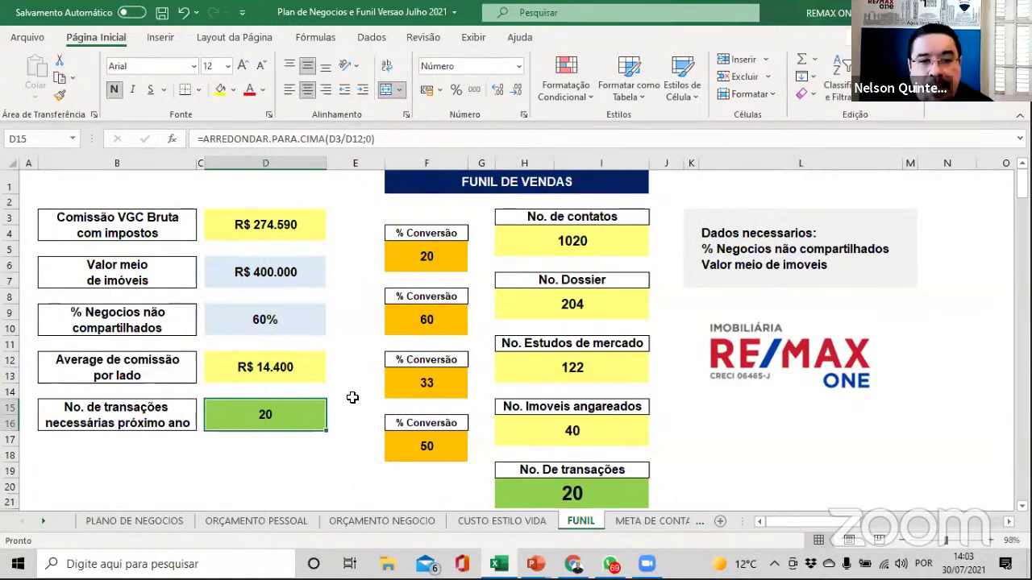
Set Valor meio de imóveis to 300000 and check the number of transactions needed next year.
{"action": "left_click", "coordinate": [279, 271]}
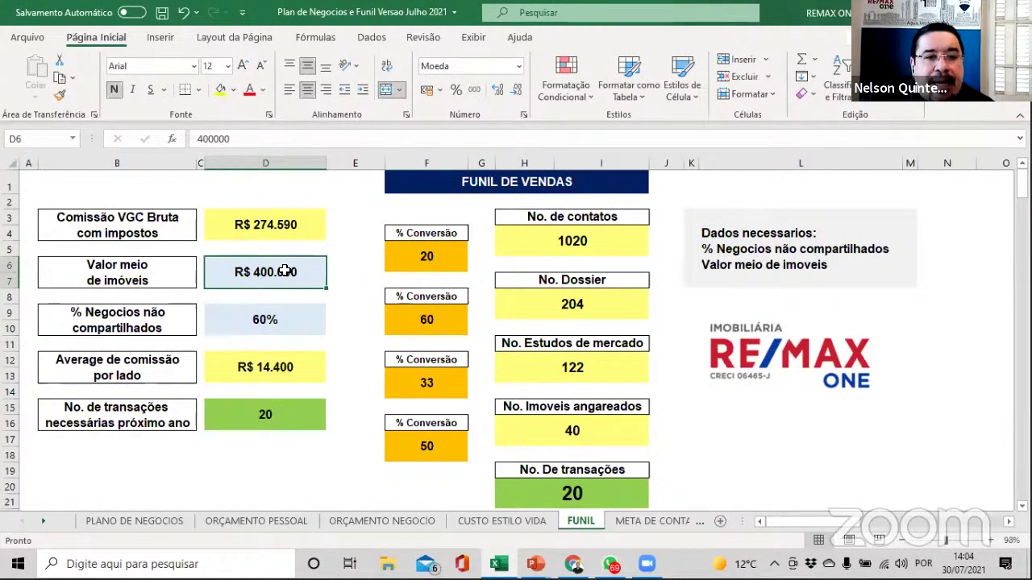
{"action": "type", "text": "3"}
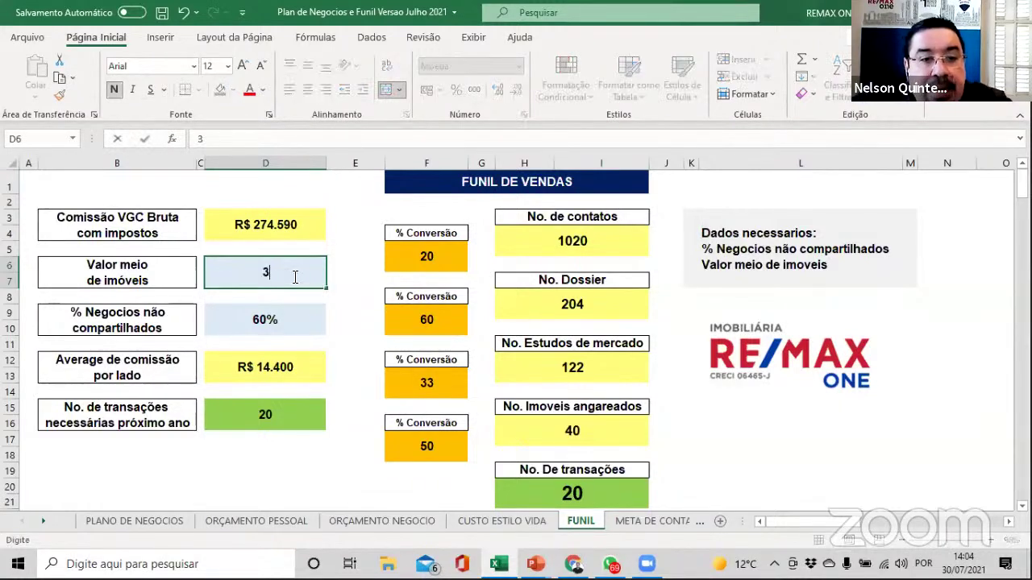
{"action": "type", "text": "00000"}
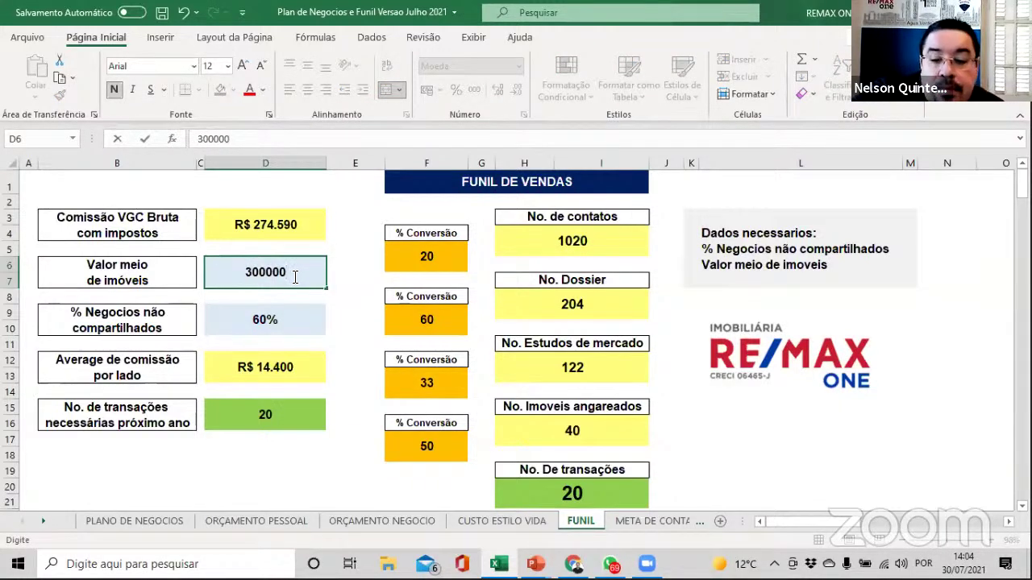
{"action": "key", "text": "Return"}
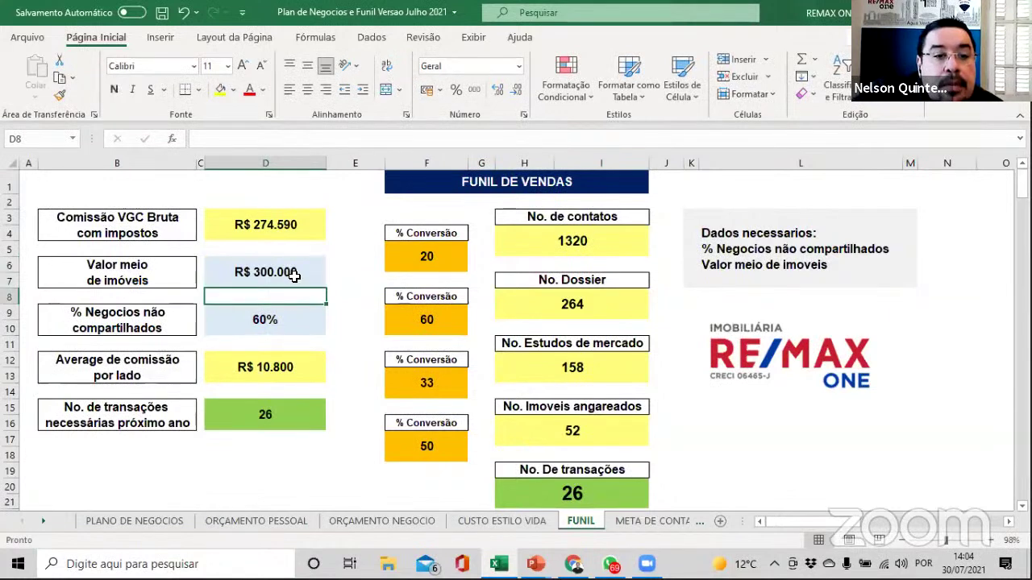
{"action": "left_click", "coordinate": [280, 413]}
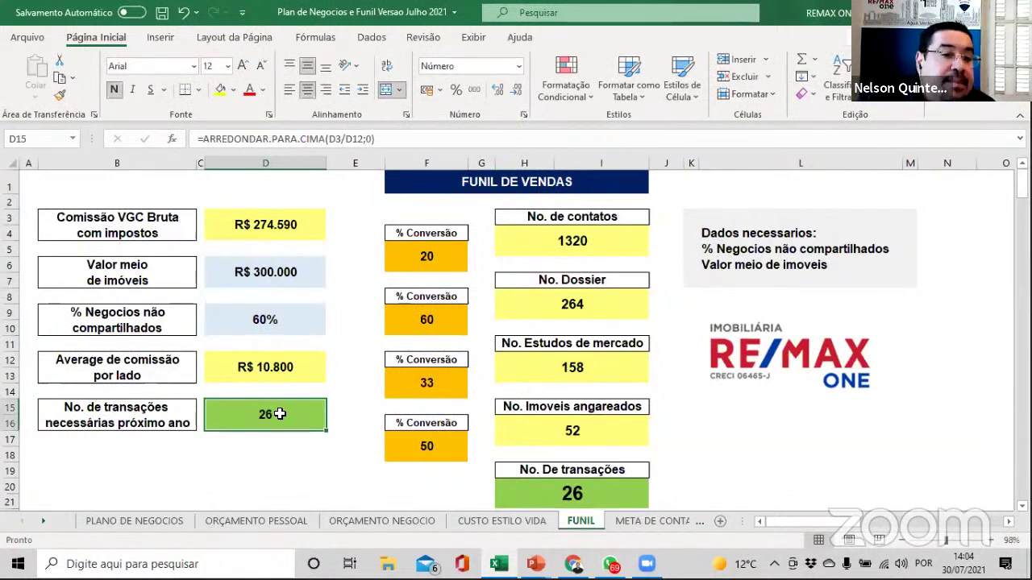
Set Valor meio de imóveis to 600000 and check the number of transactions needed next year.
{"action": "left_click", "coordinate": [297, 271]}
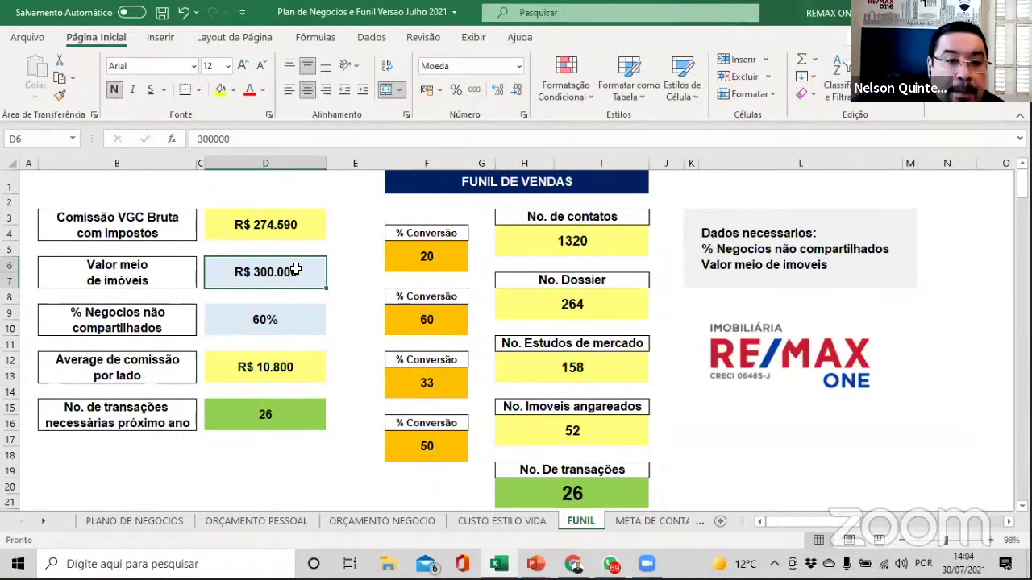
{"action": "type", "text": "600000"}
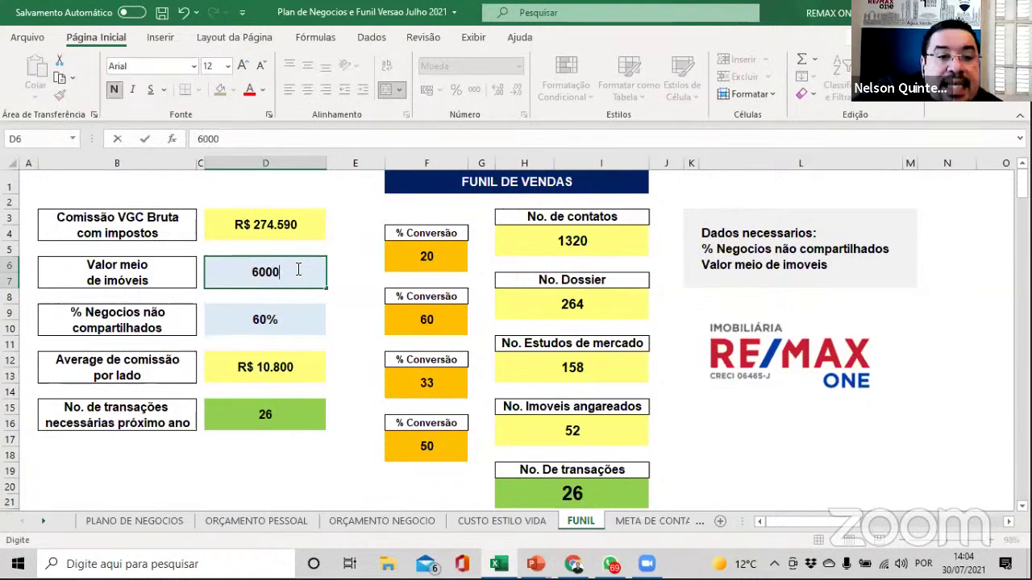
{"action": "type", "text": "0"}
{"action": "key", "text": "BackSpace"}
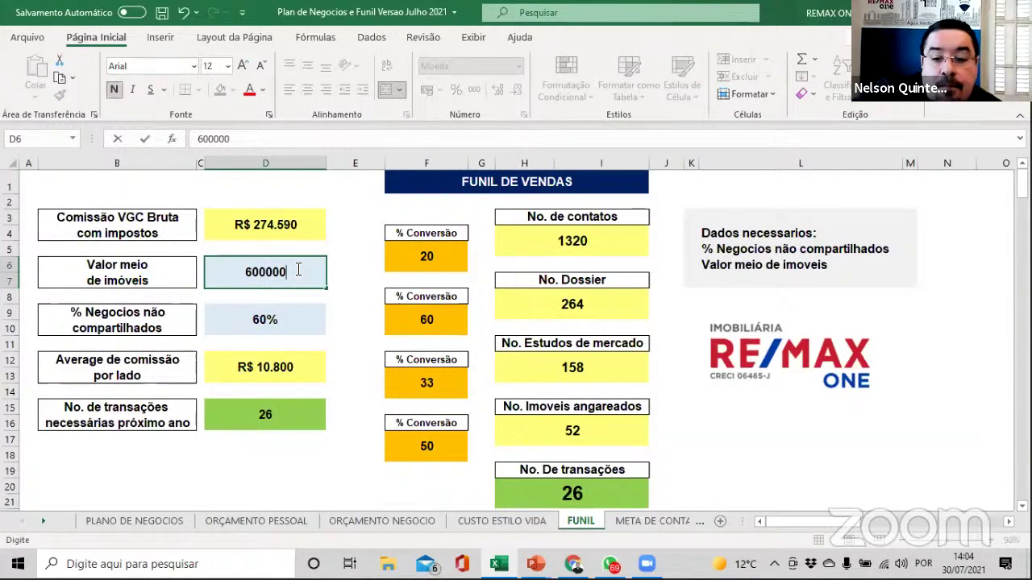
{"action": "key", "text": "Return"}
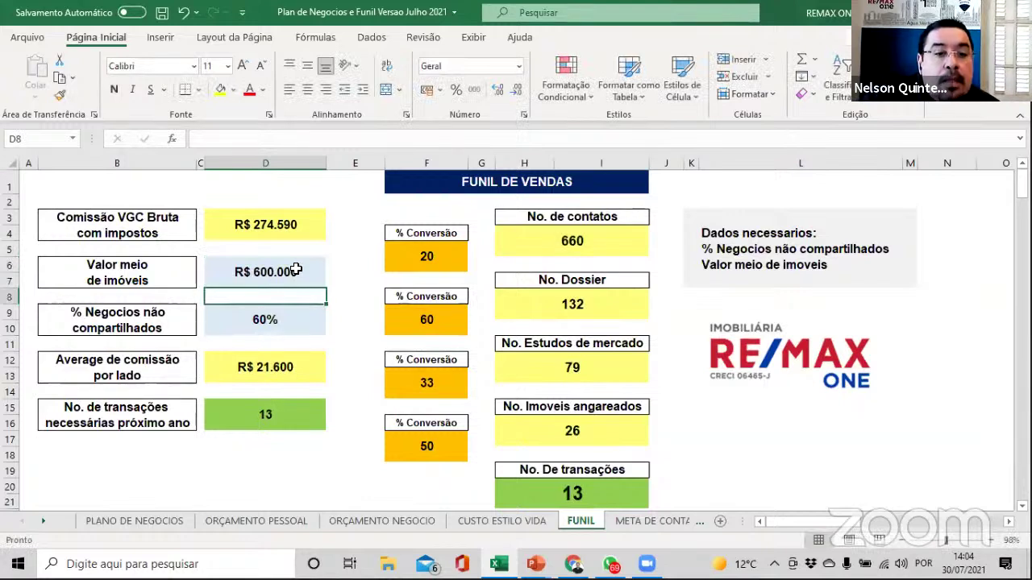
{"action": "left_click", "coordinate": [268, 415]}
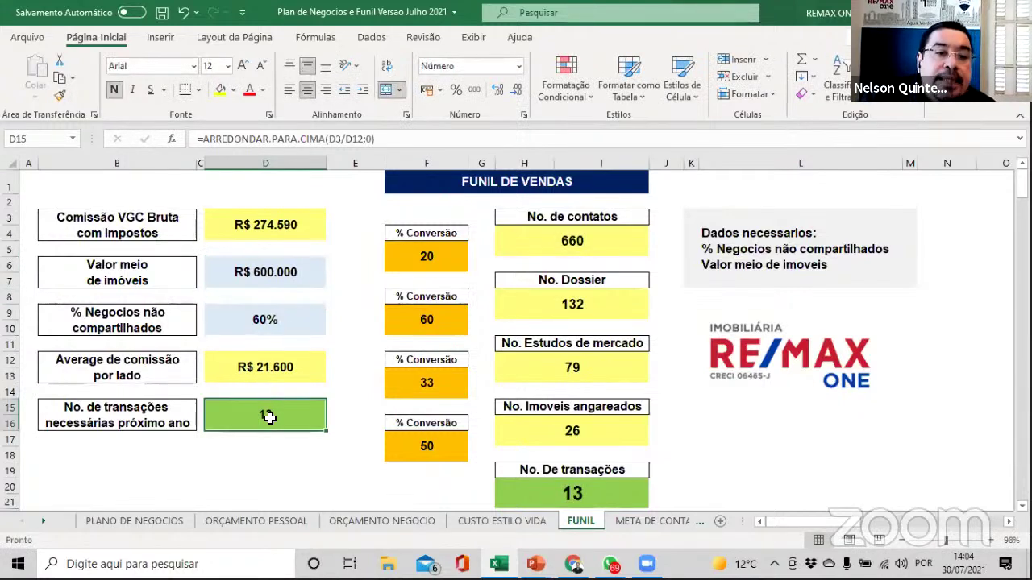
Set Valor meio de imóveis to 400000 on the FUNIL sheet.
{"action": "left_click", "coordinate": [299, 268]}
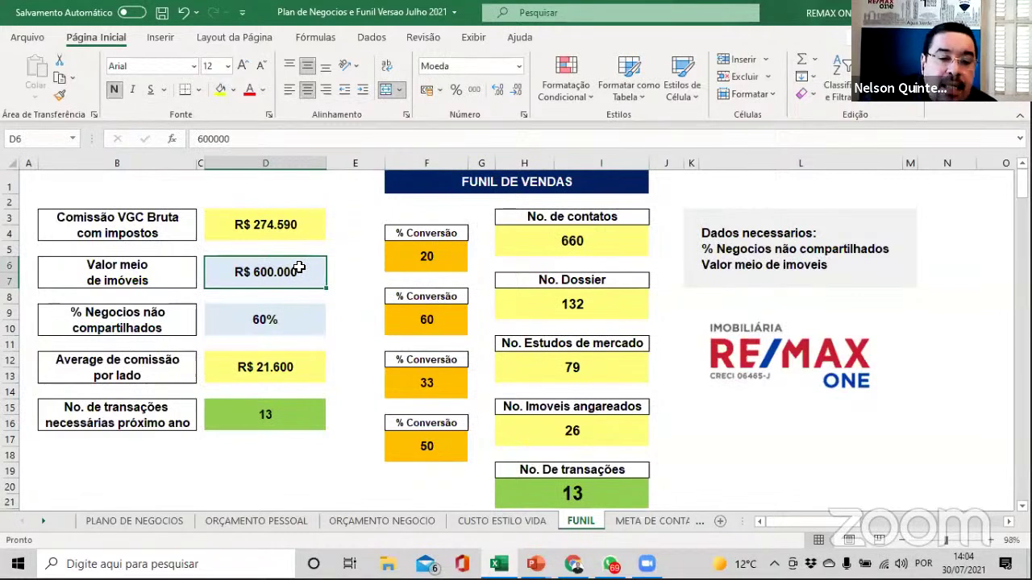
{"action": "type", "text": "400000"}
{"action": "key", "text": "Return"}
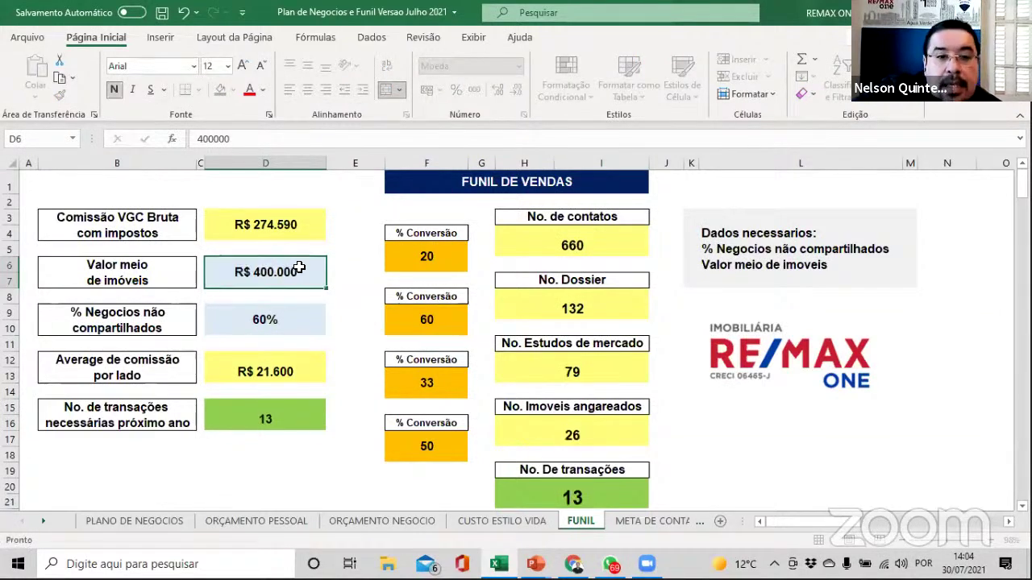
Review the gross commission link, Valor meio de imóveis, % Negocios não compartilhados and the formula for transactions needed next year.
{"action": "left_click", "coordinate": [278, 229]}
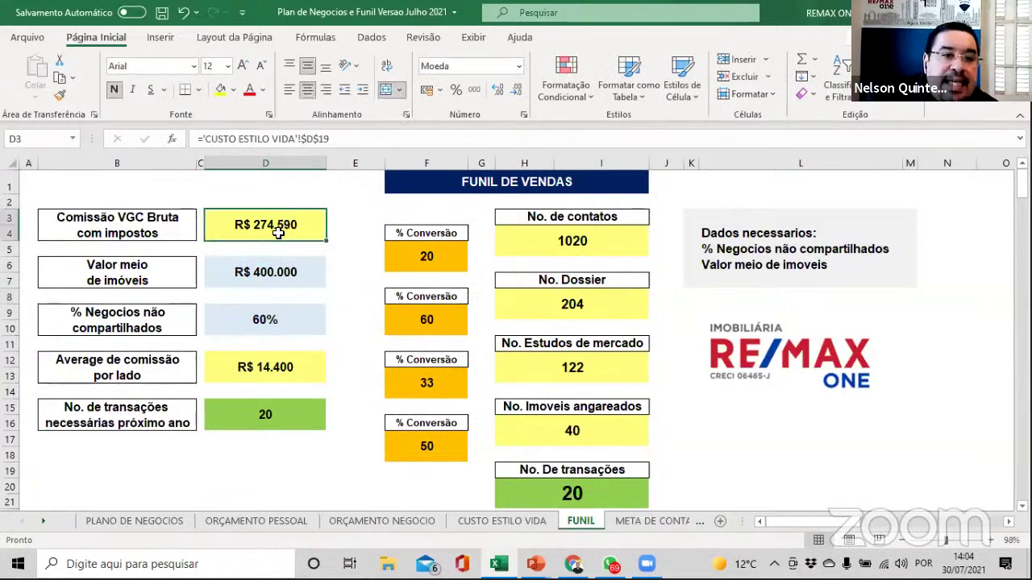
{"action": "left_click", "coordinate": [268, 271]}
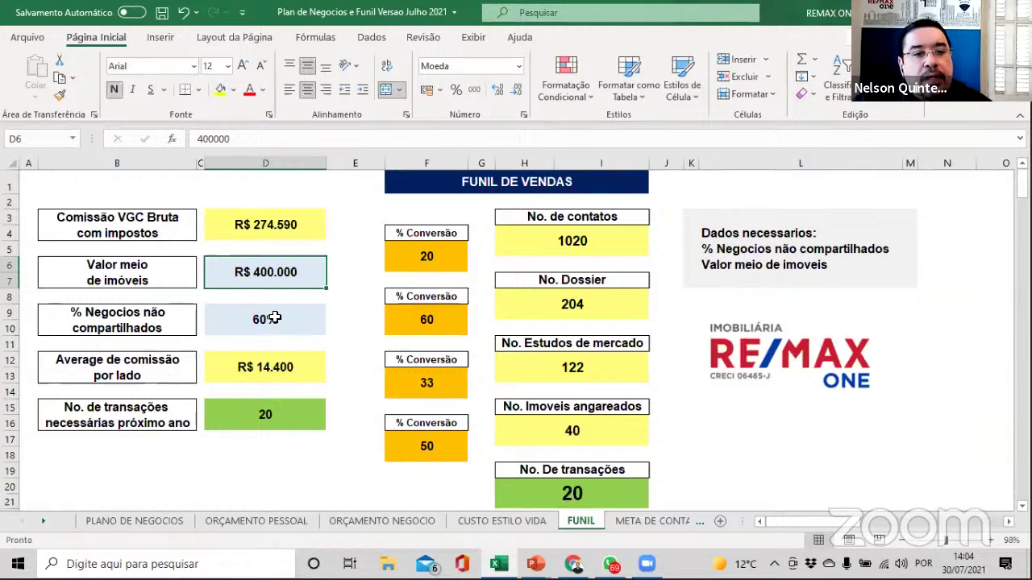
{"action": "left_click", "coordinate": [270, 320]}
{"action": "left_click", "coordinate": [256, 422]}
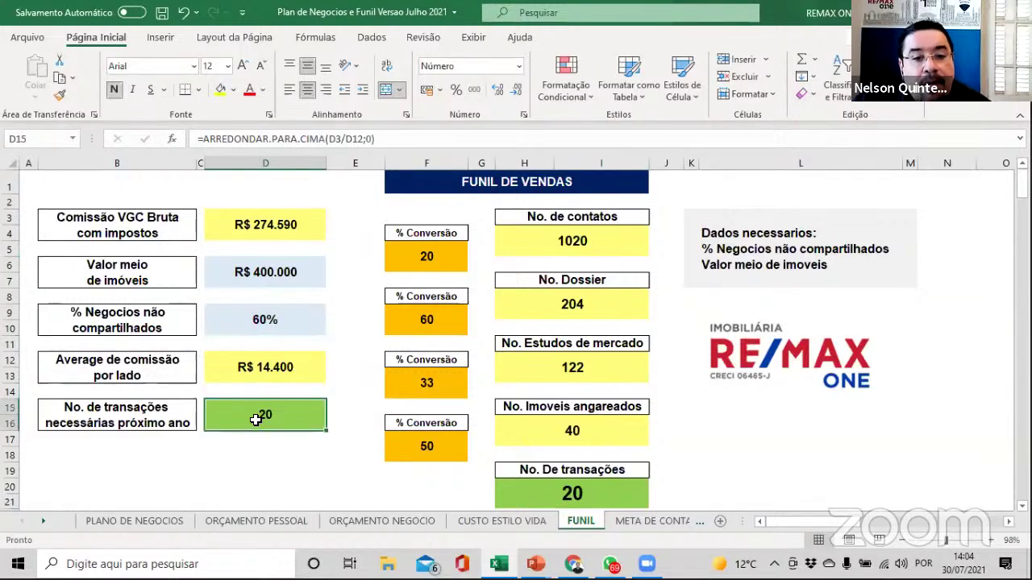
{"action": "scroll", "coordinate": [564, 379], "scroll_direction": "down", "scroll_amount": 1}
{"action": "scroll", "coordinate": [595, 380], "scroll_direction": "up", "scroll_amount": 1}
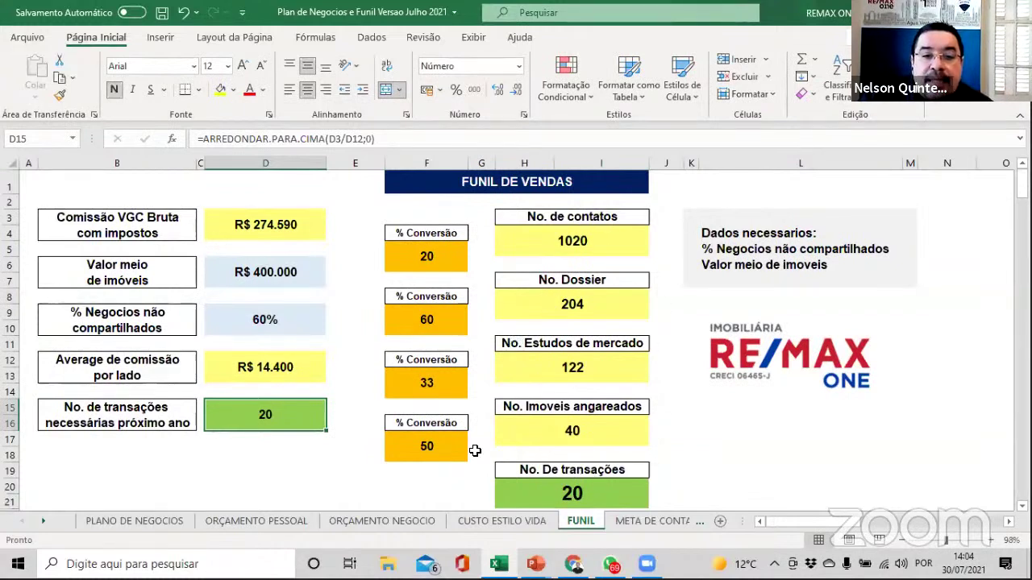
Inspect the four % Conversão values of the sales funnel, working from the transactions stage up to the contacts stage.
{"action": "left_click", "coordinate": [435, 448]}
{"action": "left_click", "coordinate": [436, 383]}
{"action": "left_click", "coordinate": [427, 319]}
{"action": "left_click", "coordinate": [427, 256]}
{"action": "left_click", "coordinate": [421, 317]}
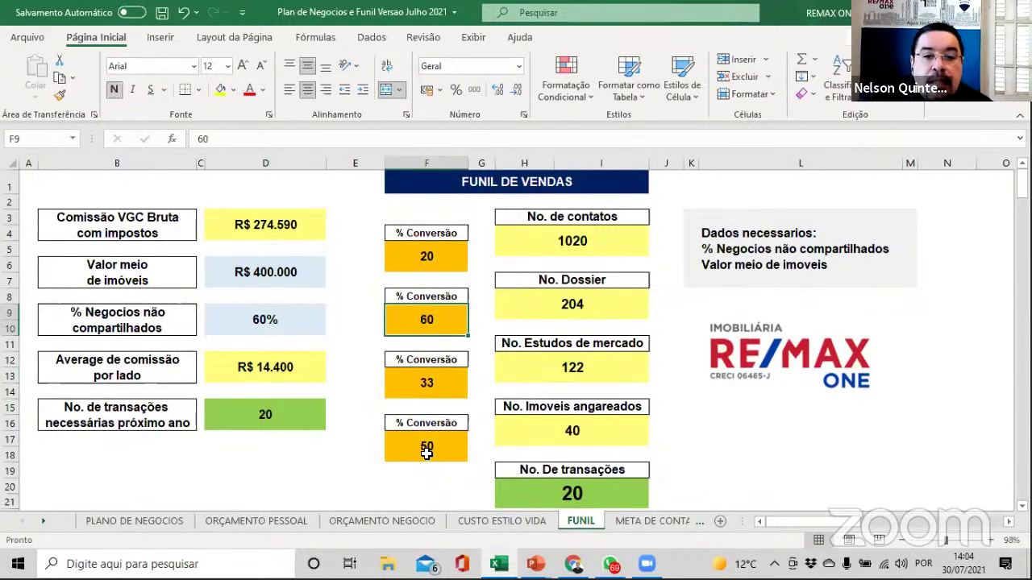
Try 60 as the % Conversão between Imoveis angareados and transações, and set it back to 50.
{"action": "left_click", "coordinate": [427, 447]}
{"action": "type", "text": "60"}
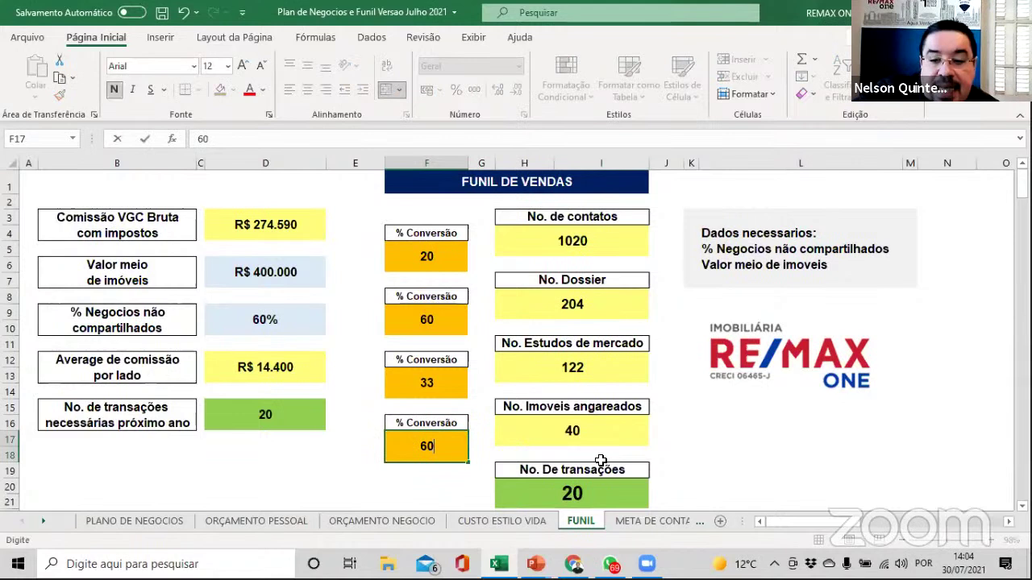
{"action": "key", "text": "Return"}
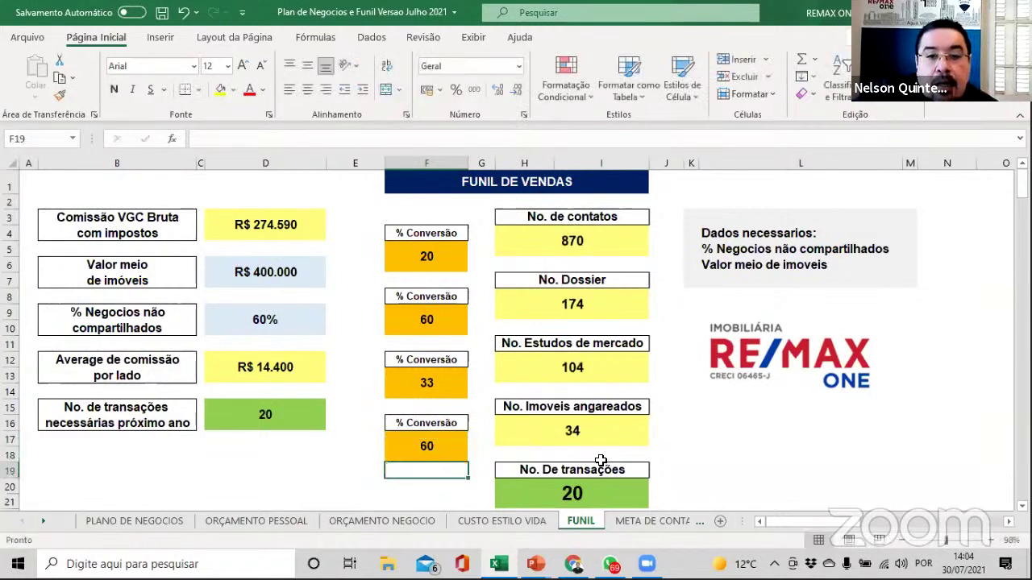
{"action": "left_click", "coordinate": [427, 446]}
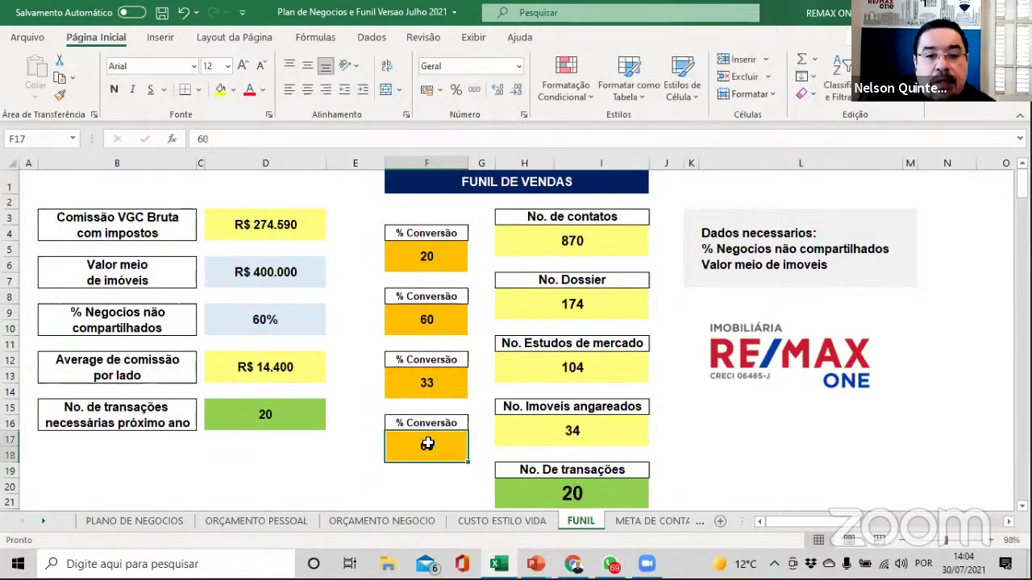
{"action": "type", "text": "50"}
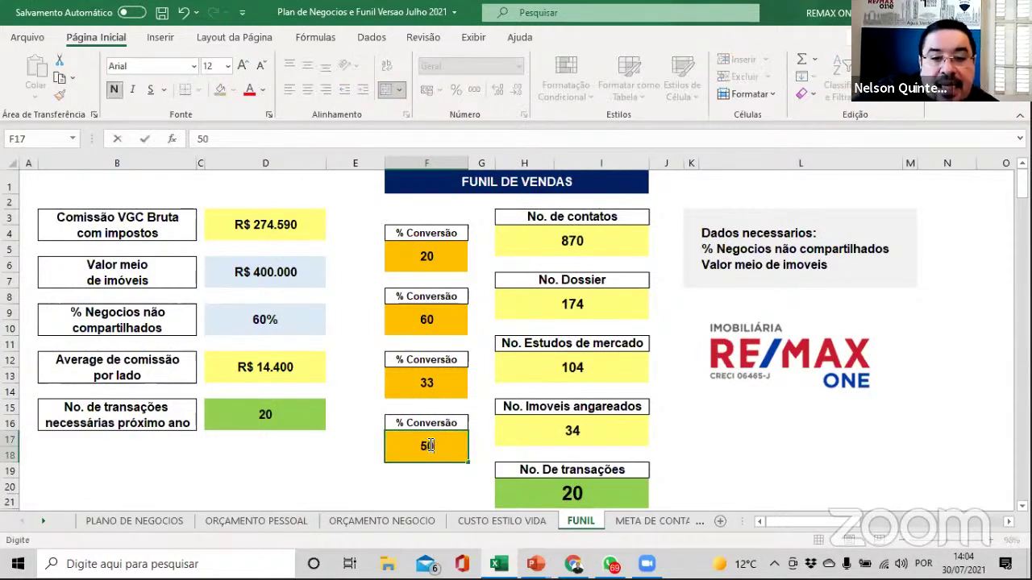
{"action": "key", "text": "Return"}
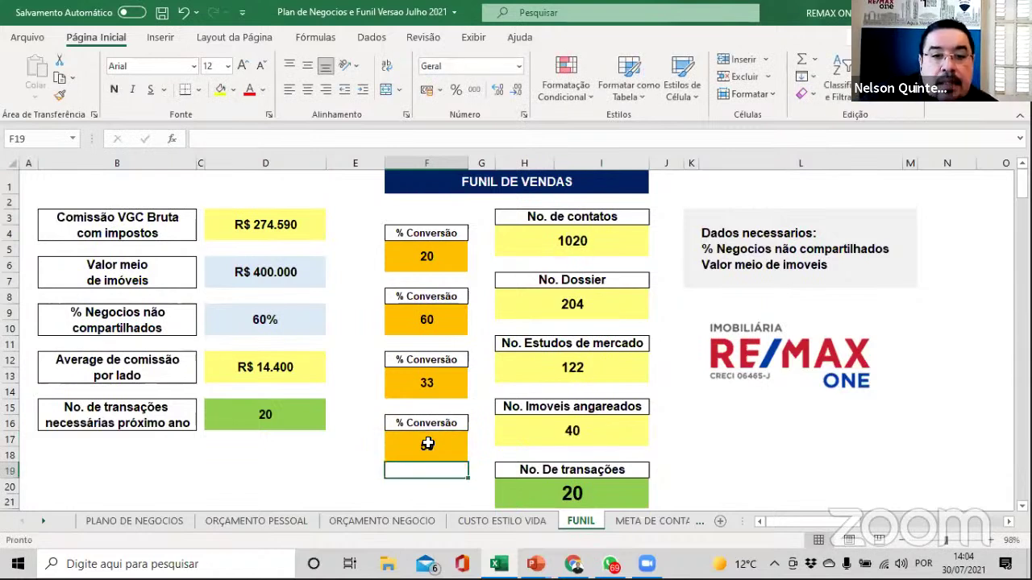
Review the % Conversão values for the contacts, dossier and market study stages of the funnel.
{"action": "left_click", "coordinate": [432, 381]}
{"action": "left_click", "coordinate": [425, 319]}
{"action": "left_click", "coordinate": [425, 256]}
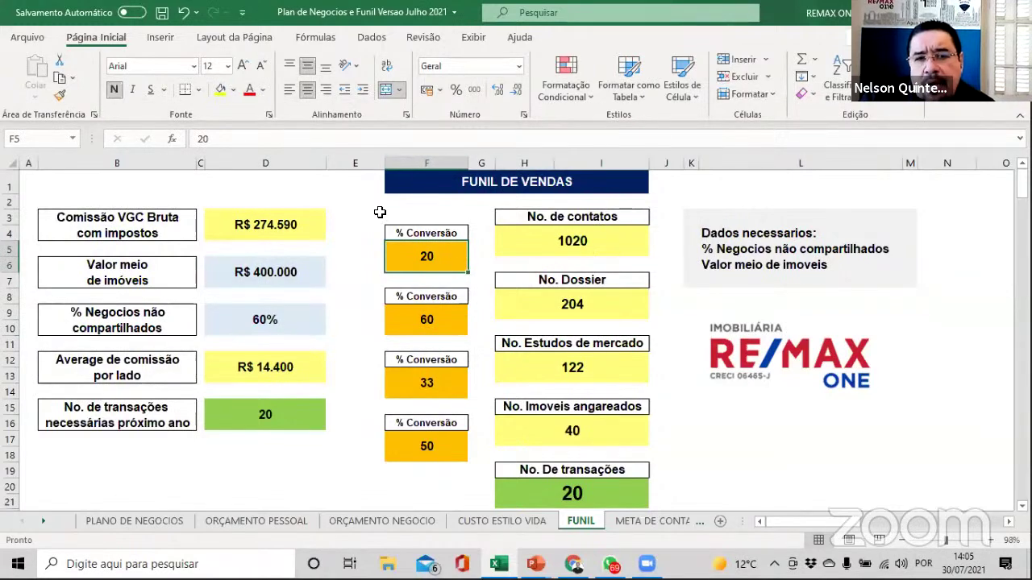
{"action": "left_click", "coordinate": [429, 321]}
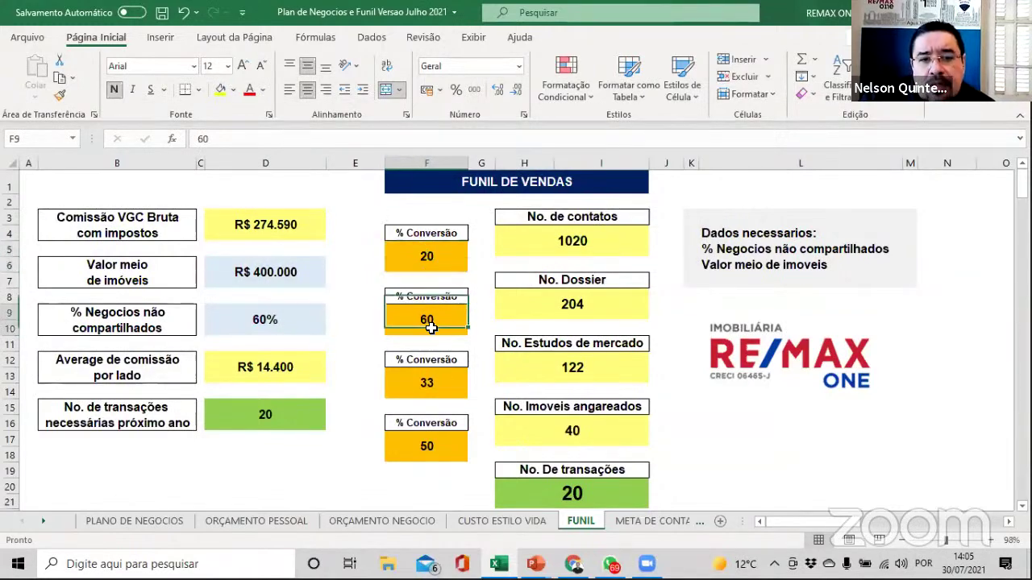
{"action": "left_click", "coordinate": [416, 377]}
{"action": "scroll", "coordinate": [664, 360], "scroll_direction": "down", "scroll_amount": 1}
{"action": "scroll", "coordinate": [665, 362], "scroll_direction": "up", "scroll_amount": 1}
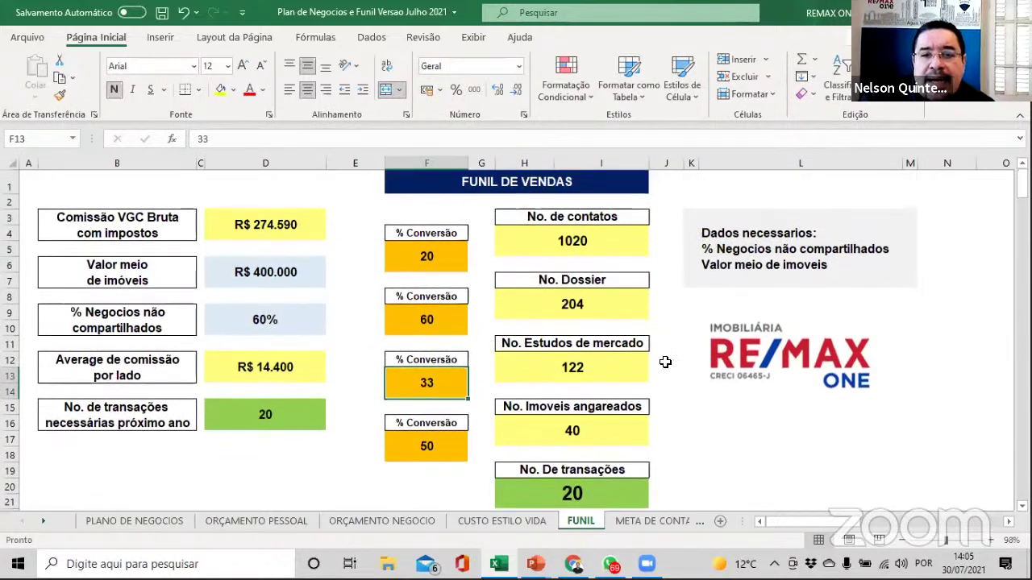
Trace the funnel formulas from No. De transações through Imoveis angareados, Estudos de mercado and Dossier up to No. de contatos.
{"action": "left_click", "coordinate": [572, 495]}
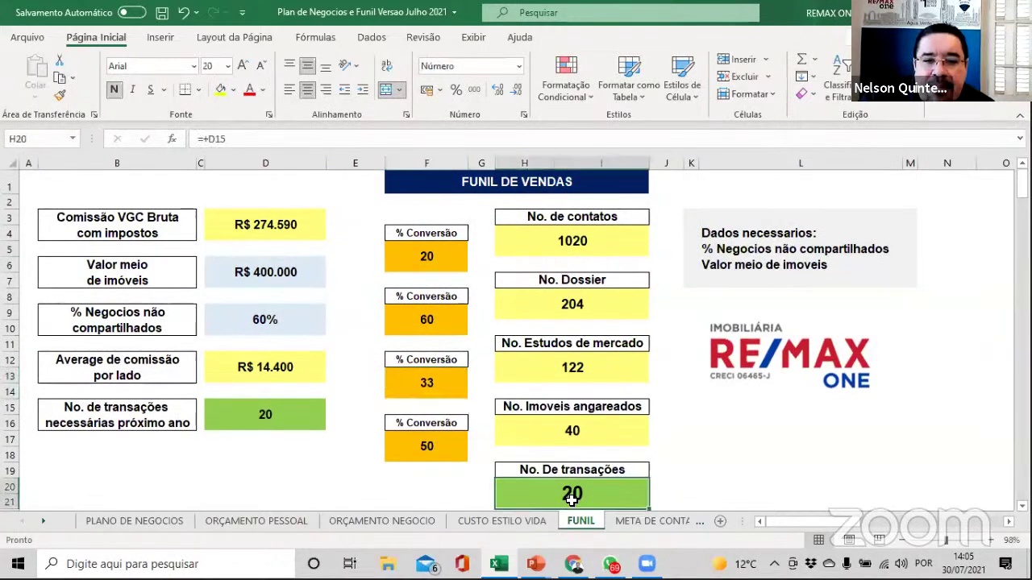
{"action": "left_click", "coordinate": [571, 432]}
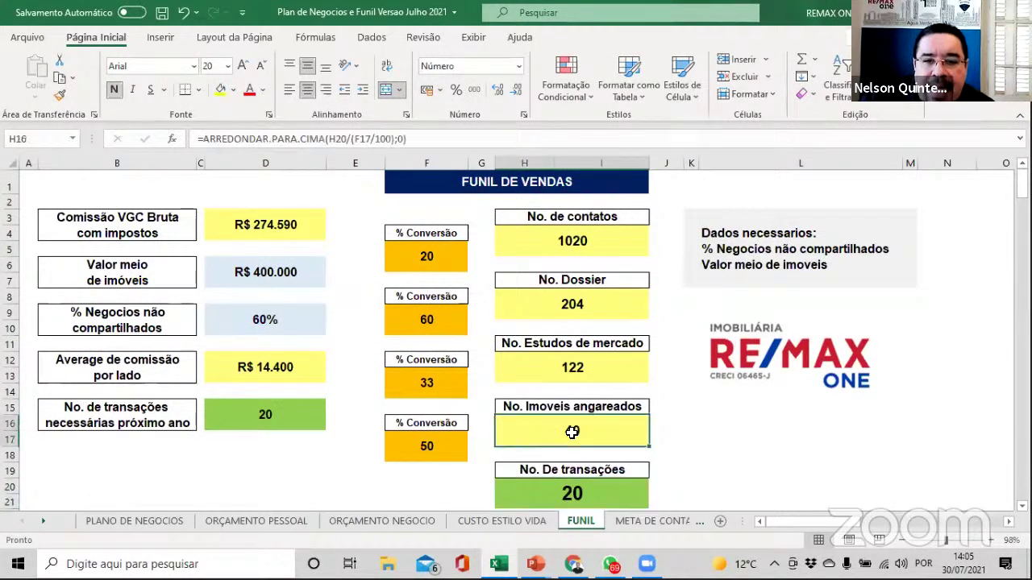
{"action": "left_click", "coordinate": [577, 371]}
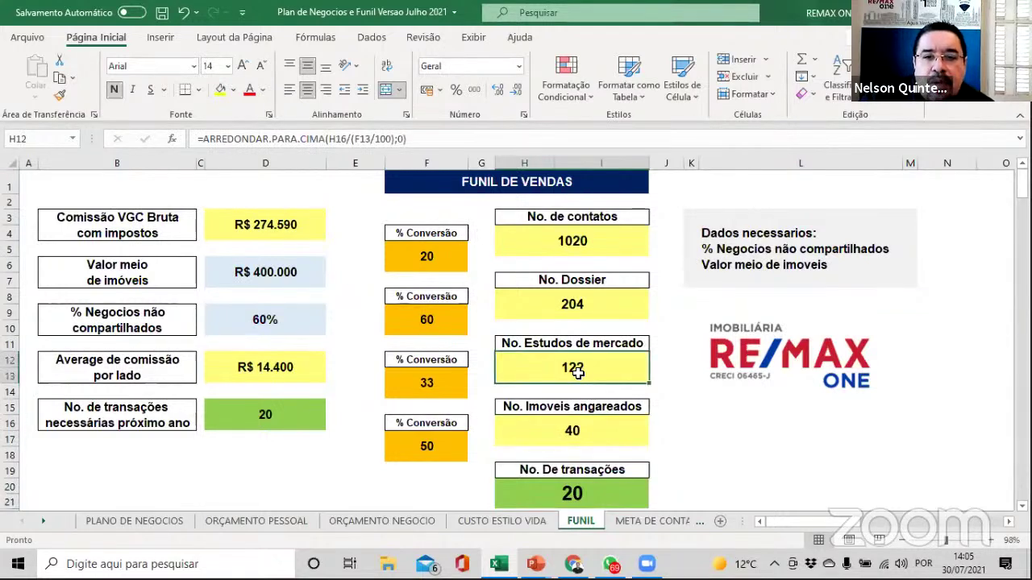
{"action": "left_click", "coordinate": [586, 304]}
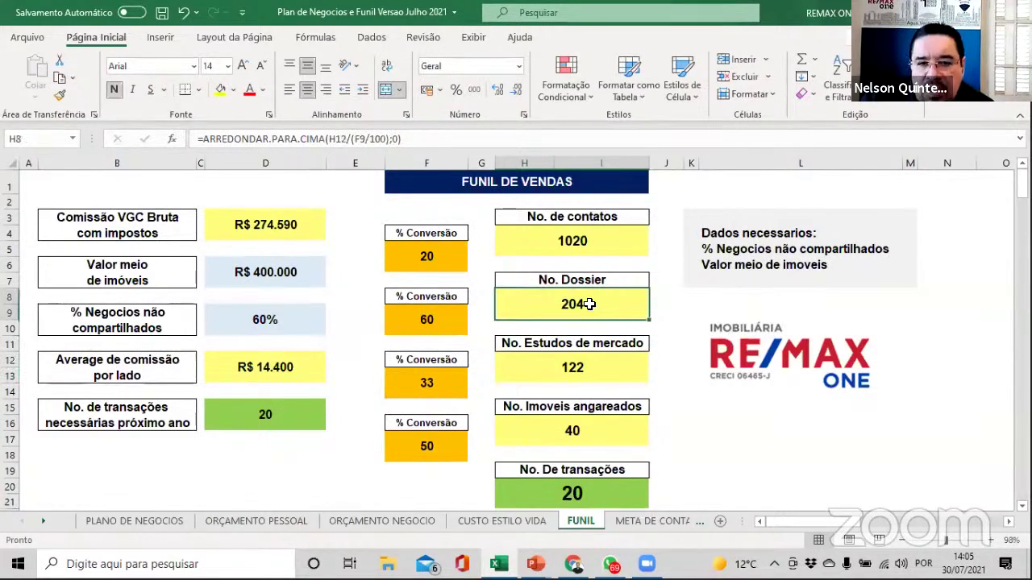
{"action": "left_click", "coordinate": [598, 249]}
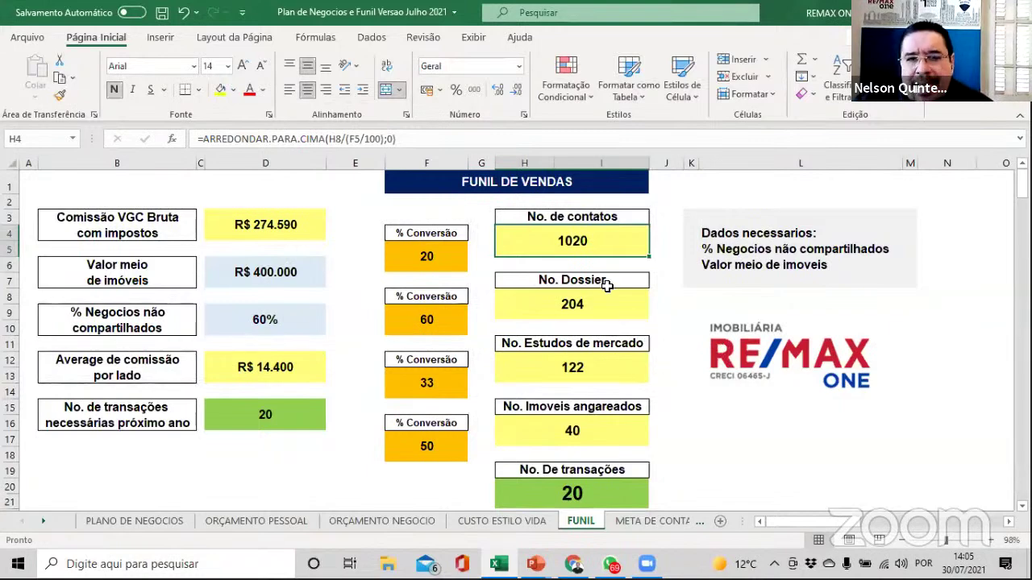
Open the META DE CONTATO sheet and inspect the inputs for weeks worked per year and days worked per week.
{"action": "left_click", "coordinate": [644, 524]}
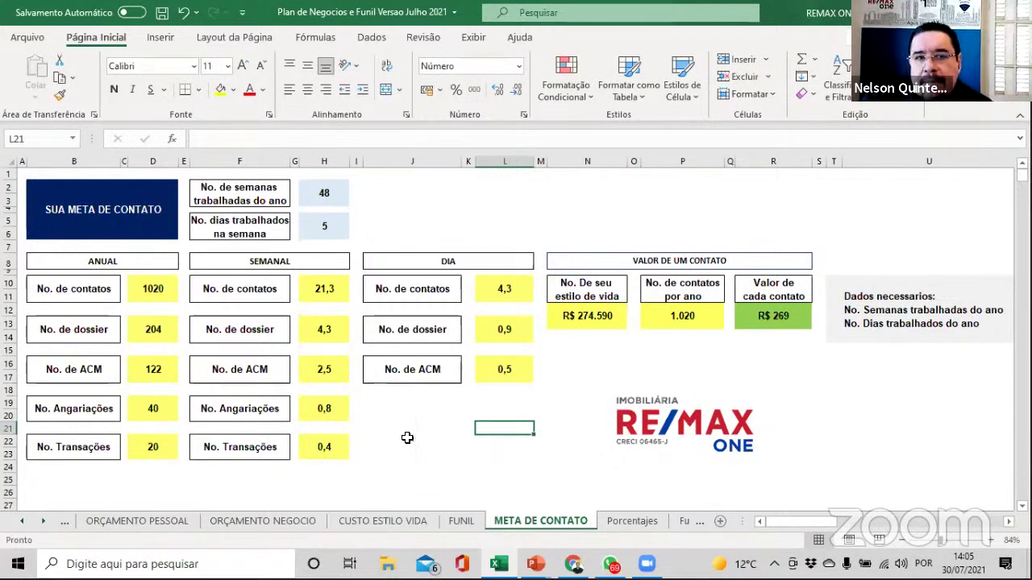
{"action": "left_click", "coordinate": [222, 201]}
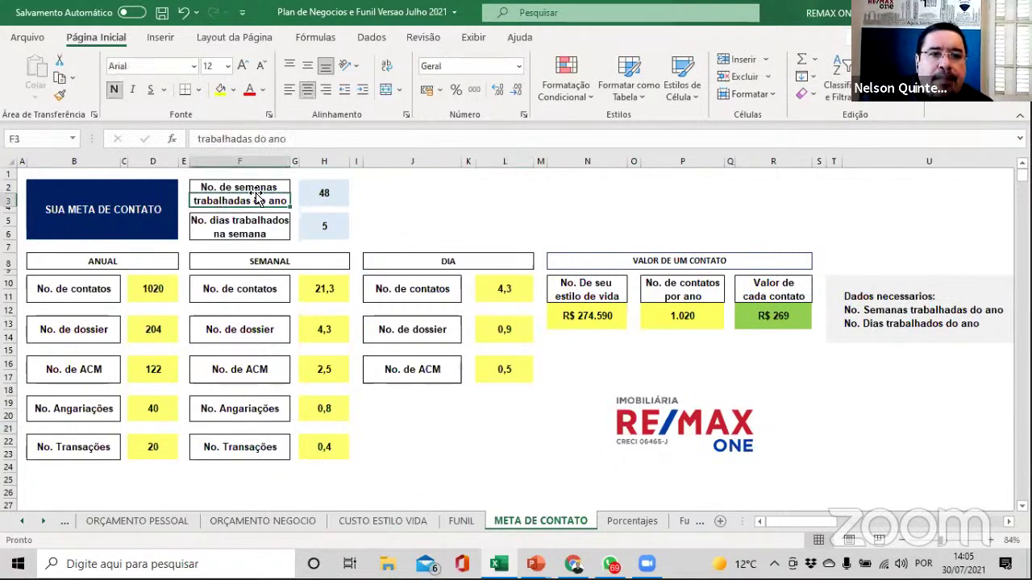
{"action": "left_click", "coordinate": [313, 192]}
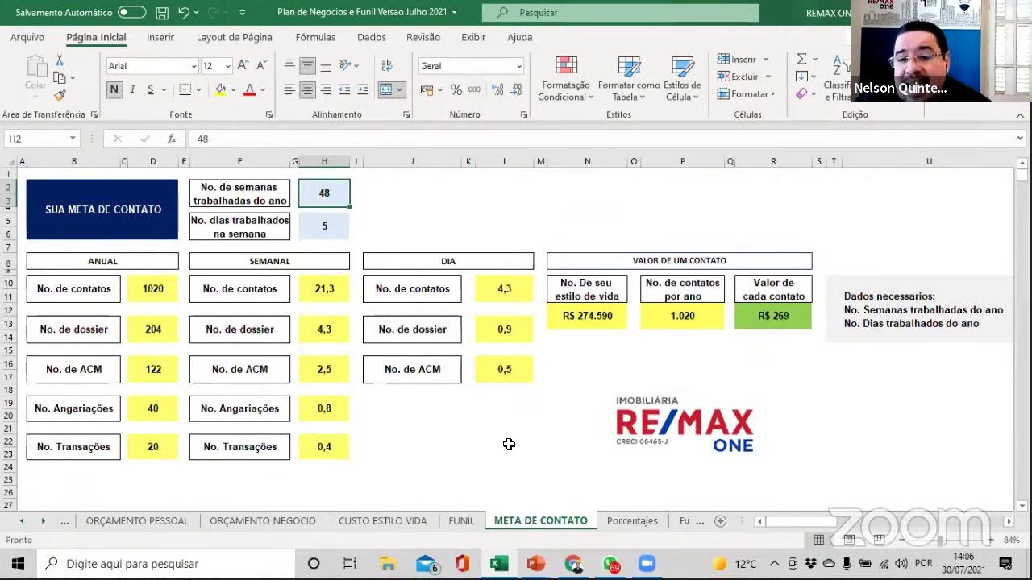
{"action": "left_click", "coordinate": [335, 219]}
{"action": "left_click", "coordinate": [468, 415]}
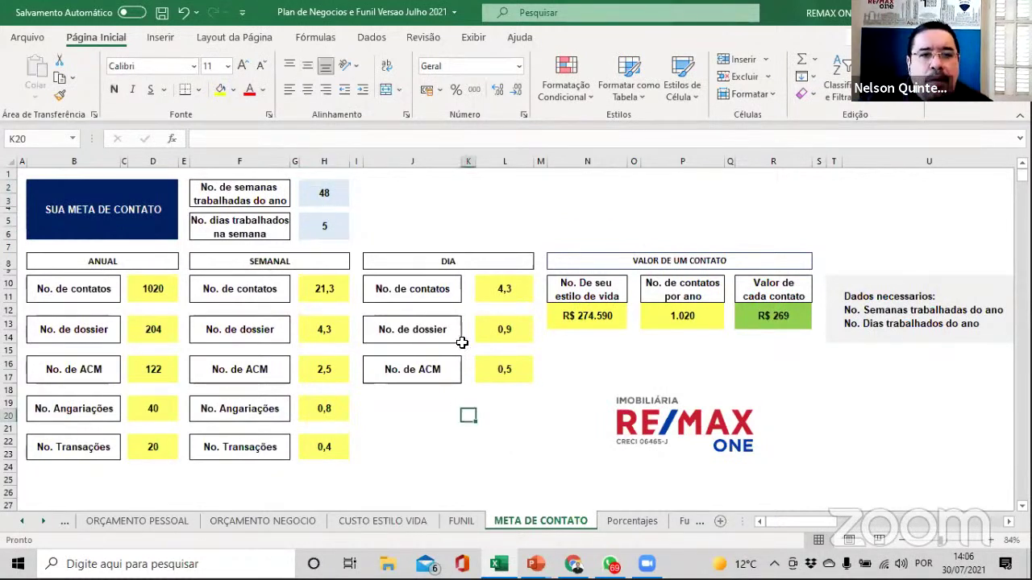
{"action": "left_click", "coordinate": [324, 198]}
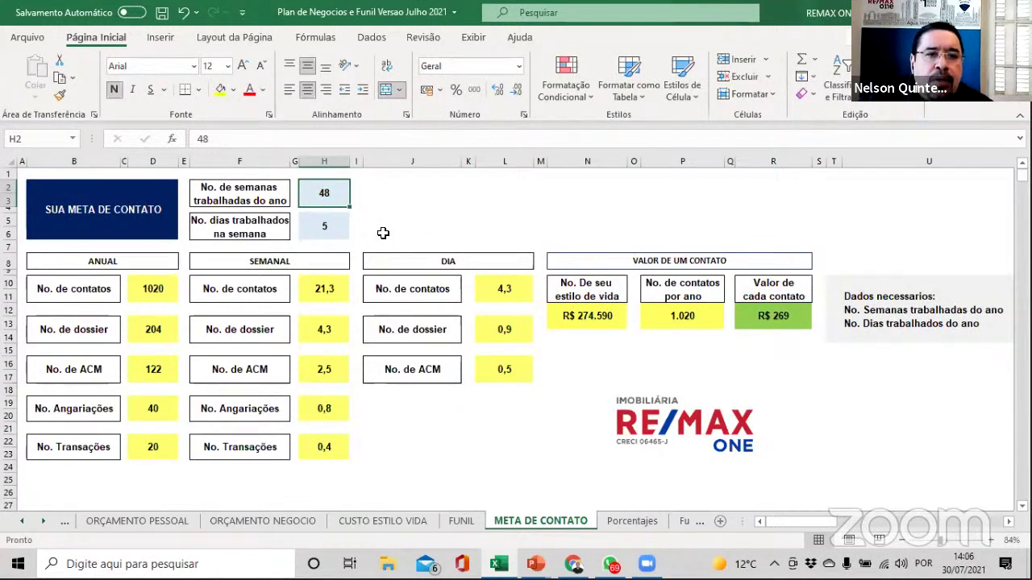
{"action": "left_click", "coordinate": [330, 226]}
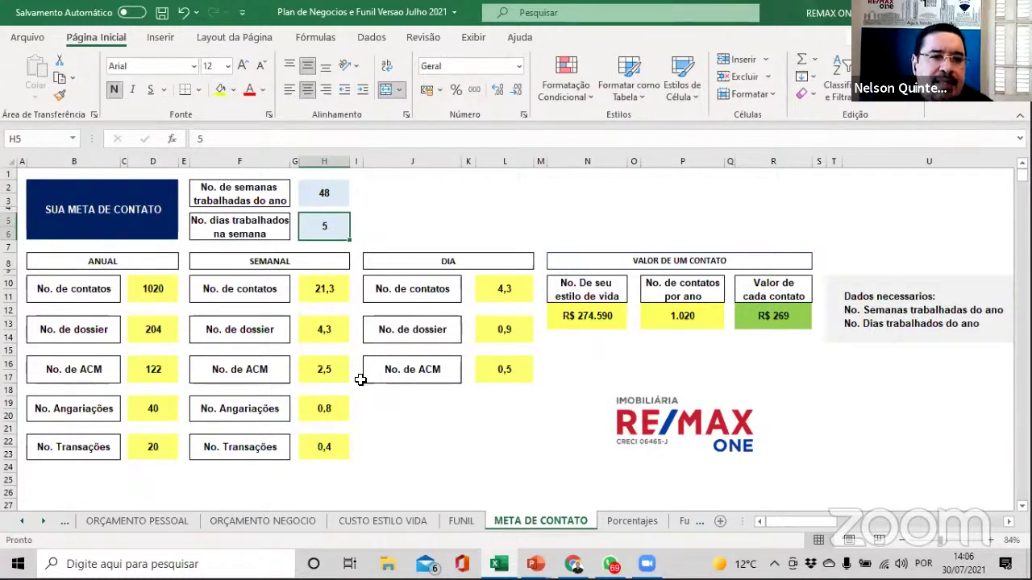
Compare the SEMANAL and DIA formulas for No. de contatos and No. de dossier.
{"action": "left_click", "coordinate": [306, 264]}
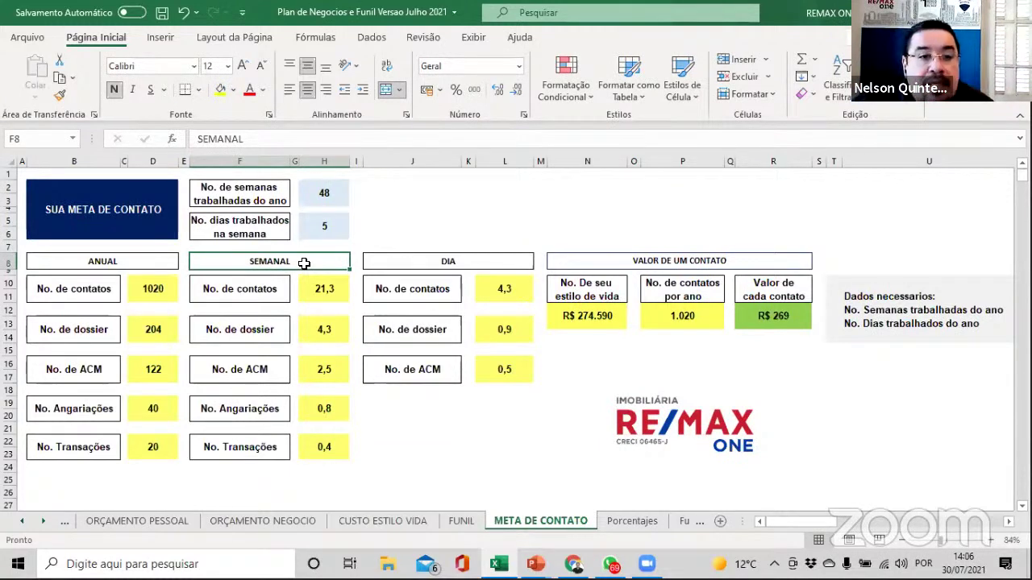
{"action": "left_click", "coordinate": [325, 289]}
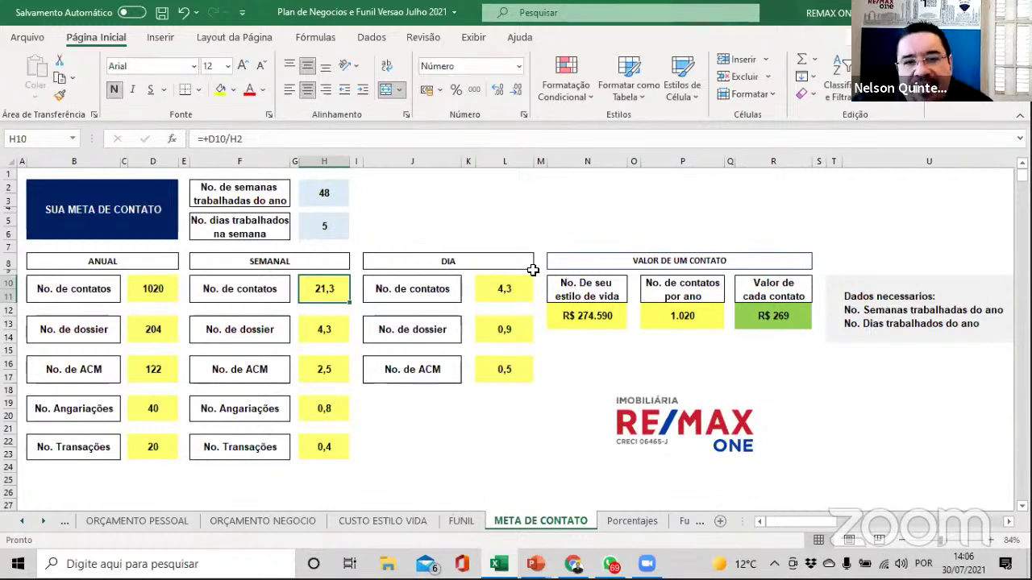
{"action": "left_click", "coordinate": [504, 289]}
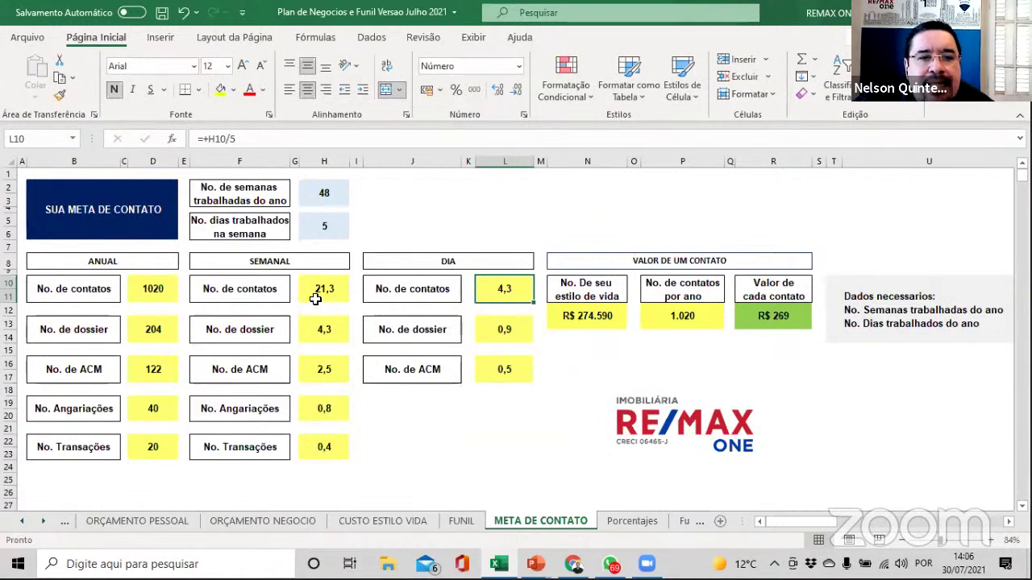
{"action": "left_click", "coordinate": [338, 329]}
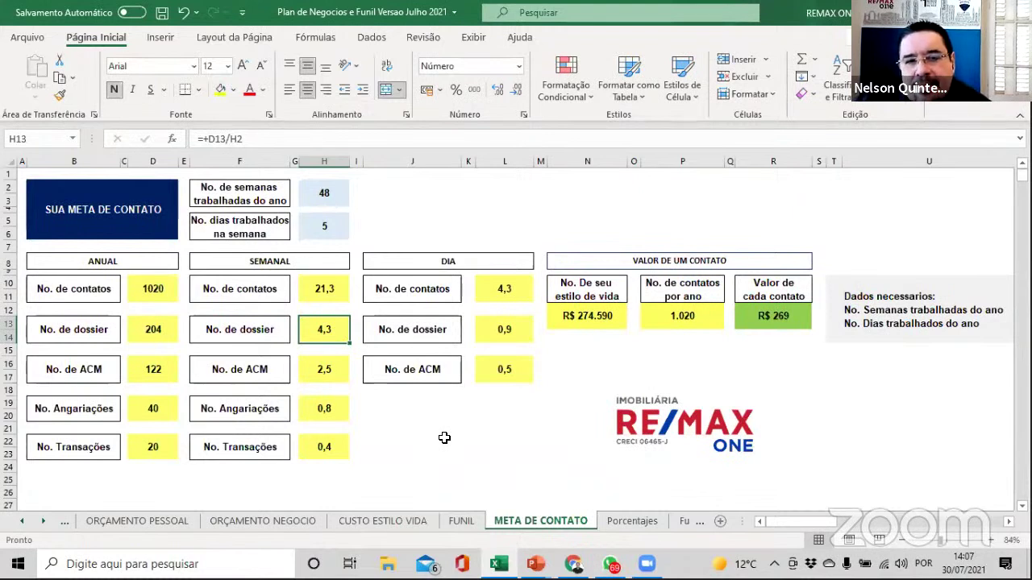
{"action": "left_click", "coordinate": [507, 330]}
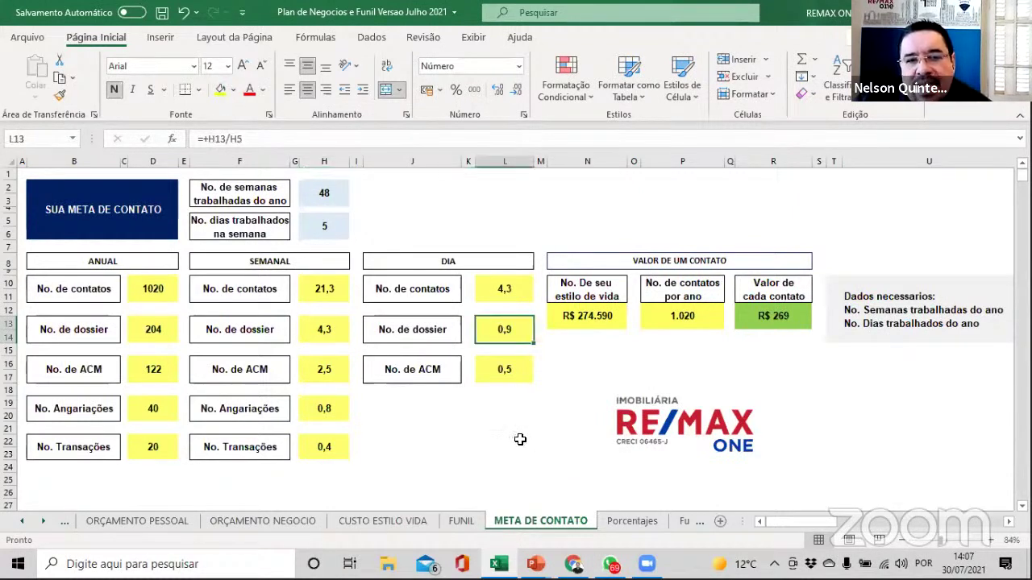
{"action": "left_click", "coordinate": [316, 330]}
{"action": "left_click", "coordinate": [520, 328]}
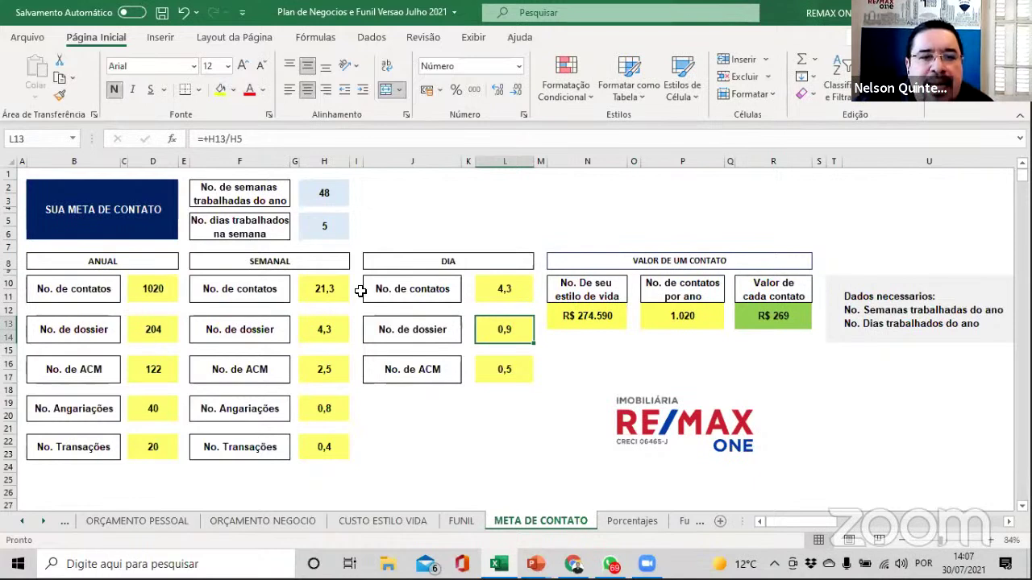
Go through the weekly goals for contatos, dossier, ACM, Angariações and Transações.
{"action": "left_click", "coordinate": [333, 290]}
{"action": "left_click", "coordinate": [313, 326]}
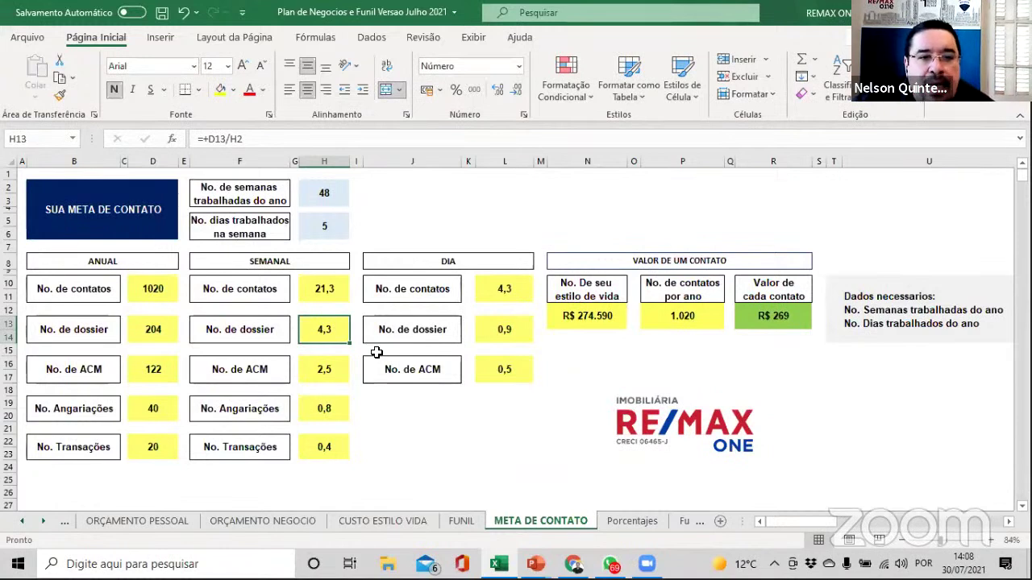
{"action": "left_click", "coordinate": [324, 368]}
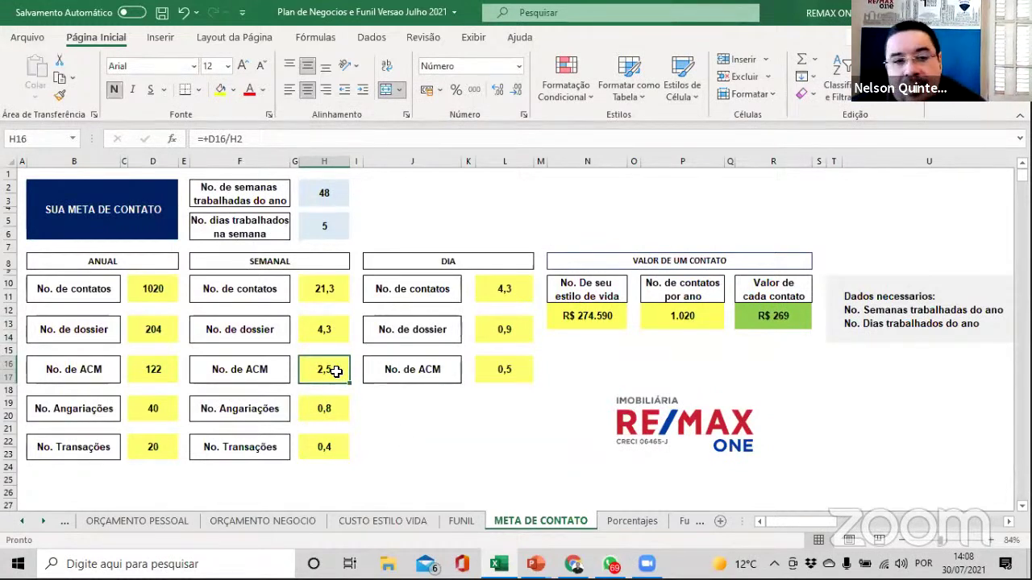
{"action": "left_click", "coordinate": [319, 408]}
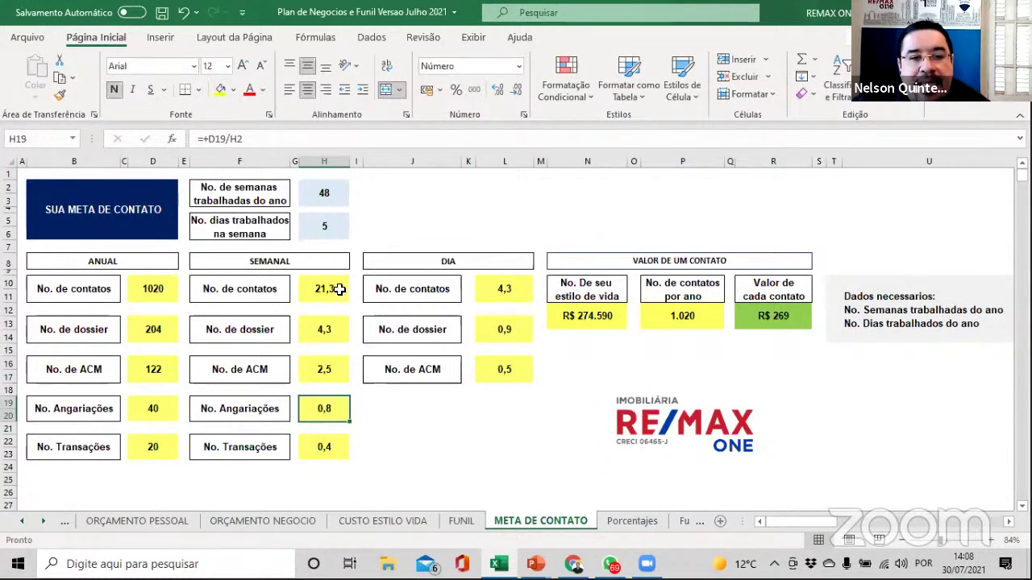
{"action": "left_click", "coordinate": [332, 450]}
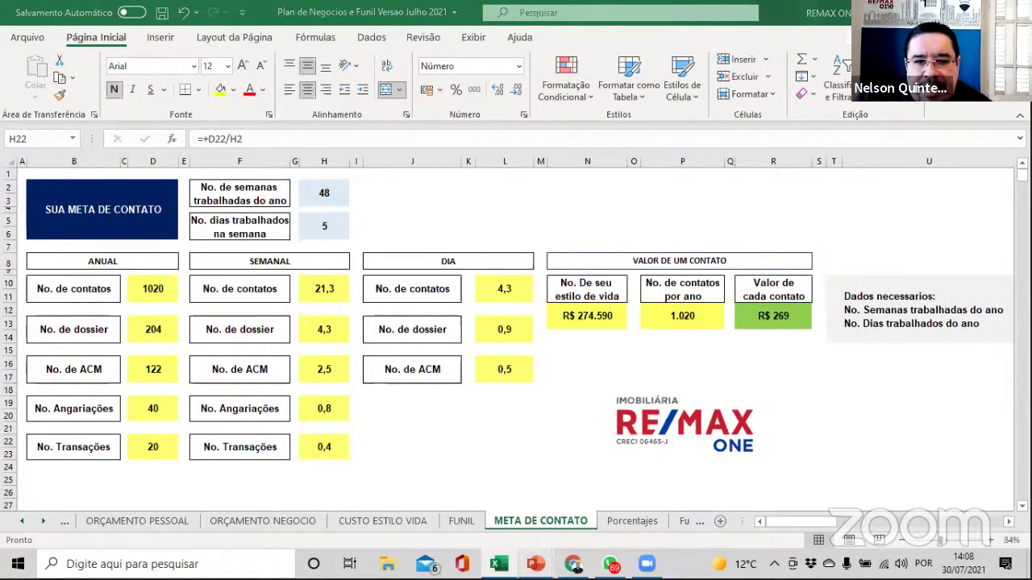
Switch to the Modulo Funil de Vendas Julho 2021 presentation in PowerPoint, start the slide show from the OBJETIVO slide and advance to slide 16.
{"action": "mouse_move", "coordinate": [535, 564]}
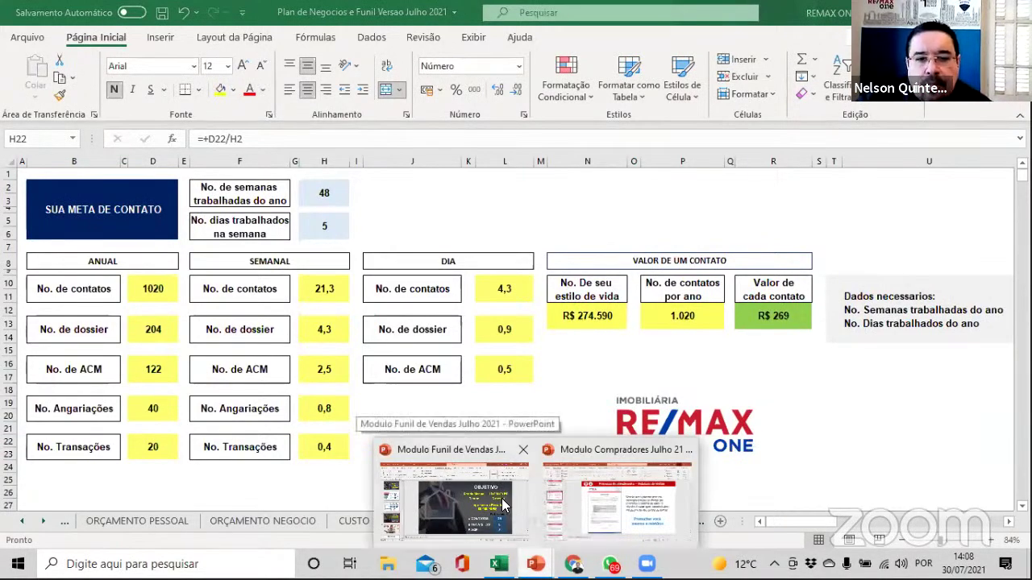
{"action": "left_click", "coordinate": [466, 479]}
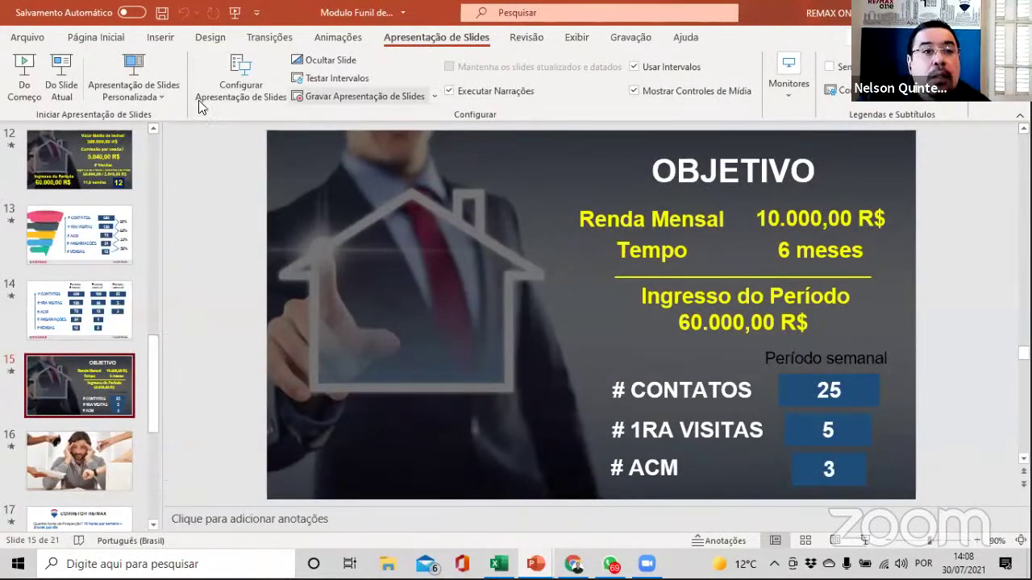
{"action": "left_click", "coordinate": [63, 82]}
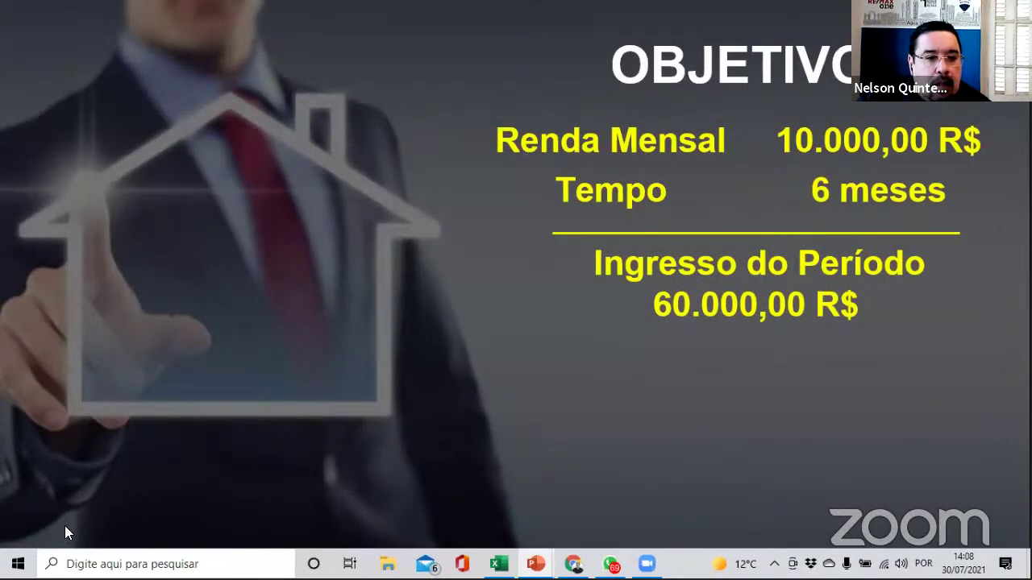
{"action": "left_click", "coordinate": [229, 505]}
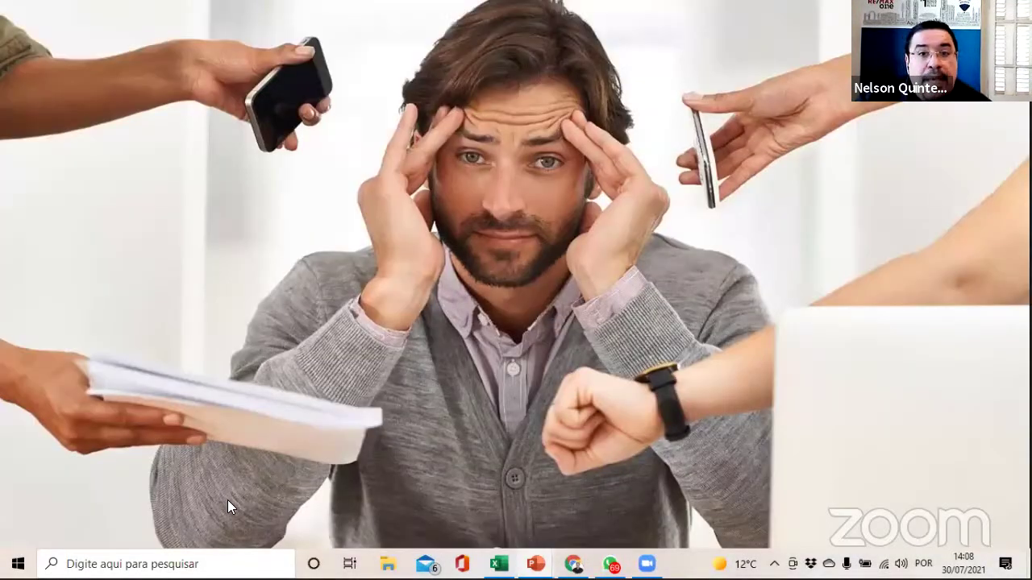